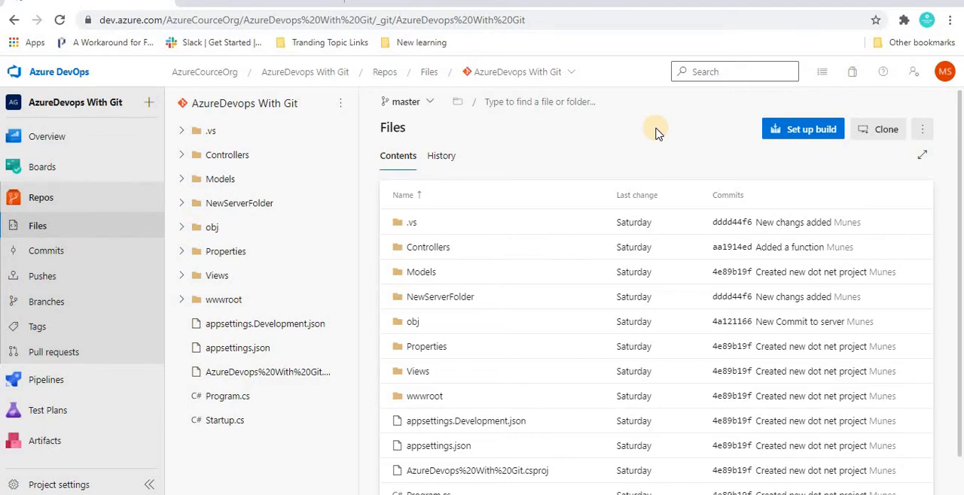
Open HomeNewController.cs from the Controllers folder on the master branch
{"action": "left_click", "coordinate": [410, 103]}
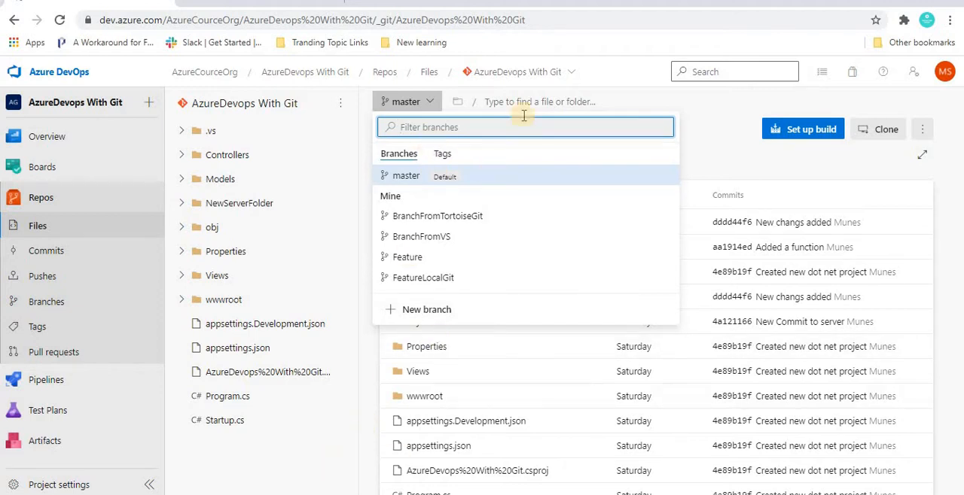
{"action": "left_click", "coordinate": [332, 456]}
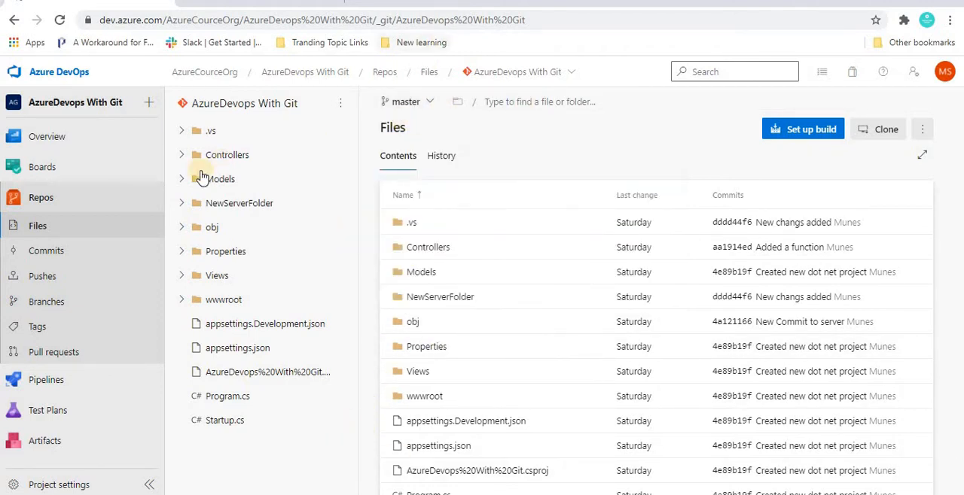
{"action": "left_click", "coordinate": [184, 156]}
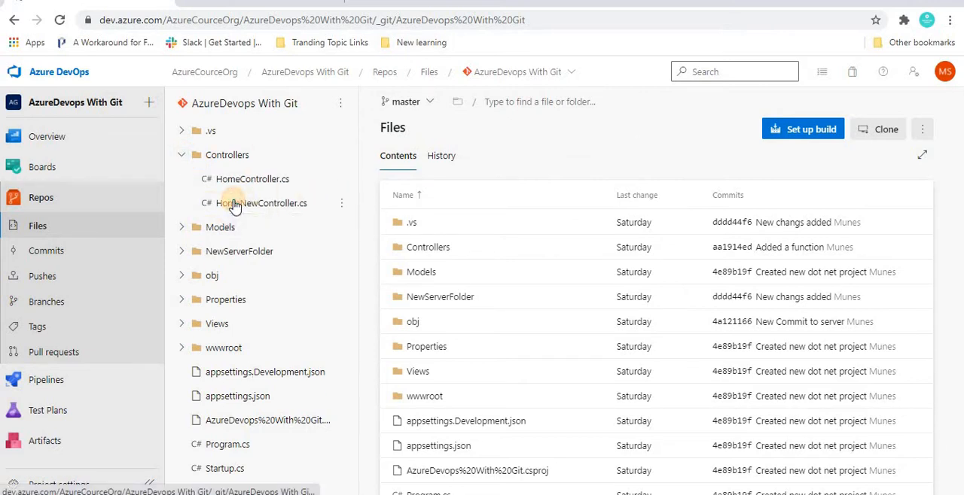
{"action": "left_click", "coordinate": [229, 201]}
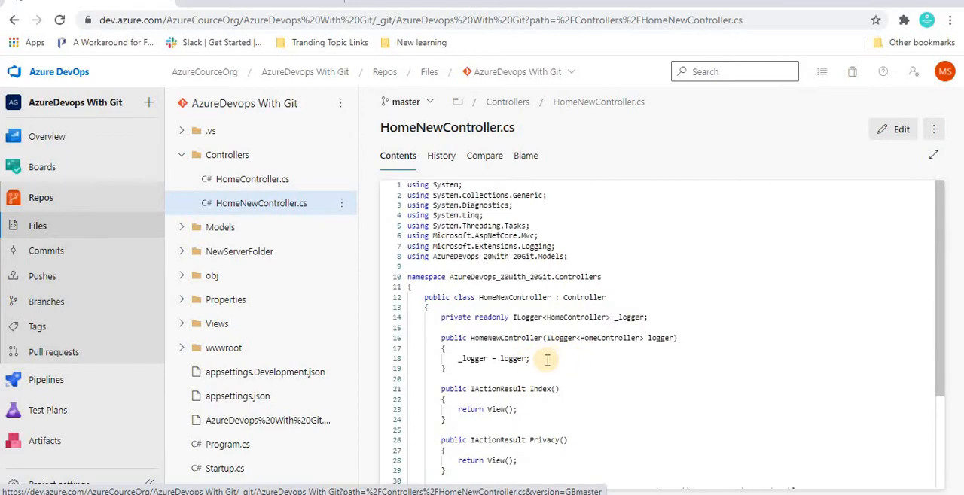
Add the comment "//Master Branch" below the logger assignment in HomeNewController.cs and commit the change to master
{"action": "left_click", "coordinate": [547, 360]}
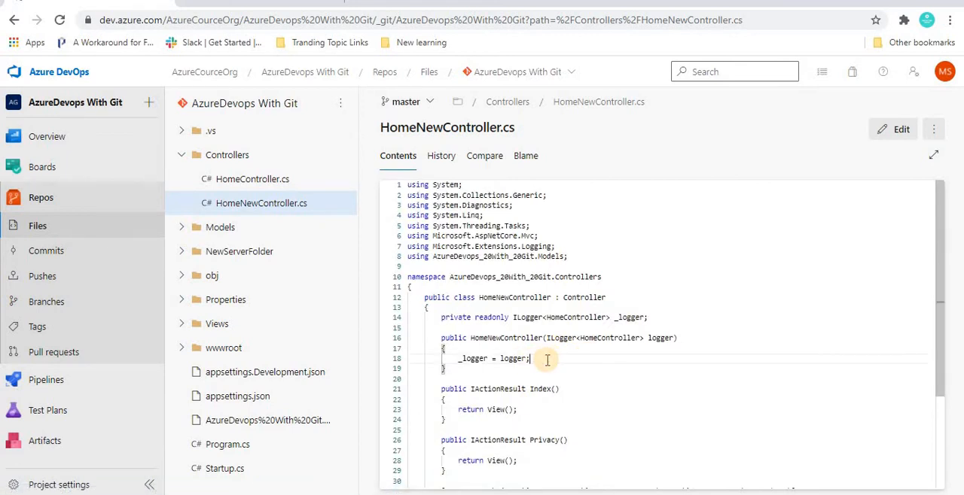
{"action": "left_click", "coordinate": [896, 133]}
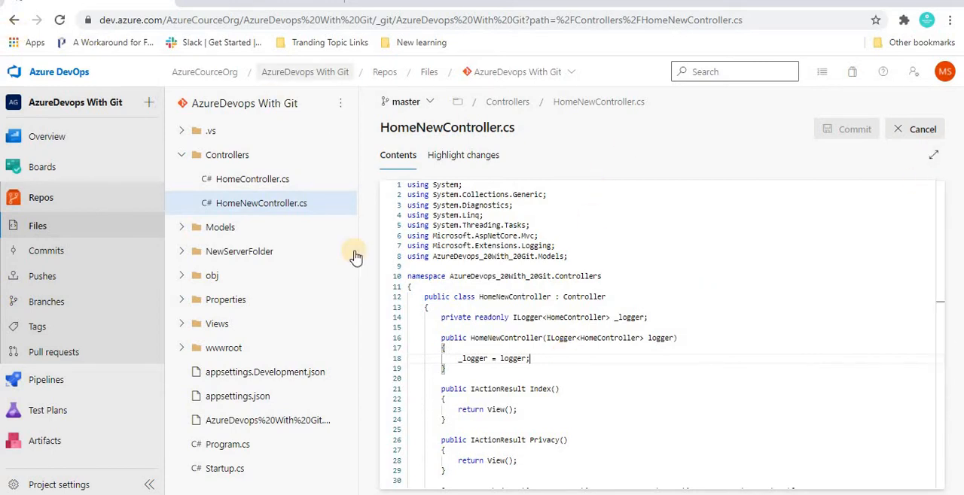
{"action": "key", "text": "Return"}
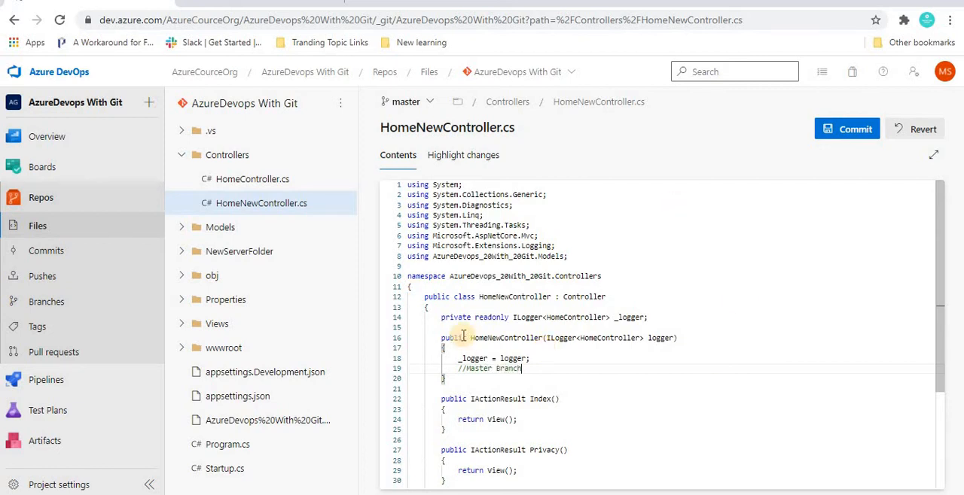
{"action": "left_click", "coordinate": [845, 133]}
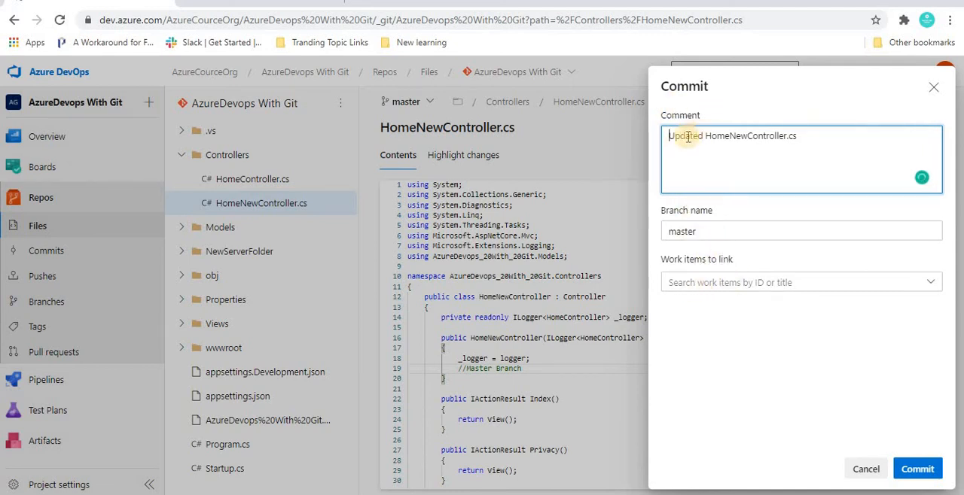
{"action": "left_click", "coordinate": [913, 469]}
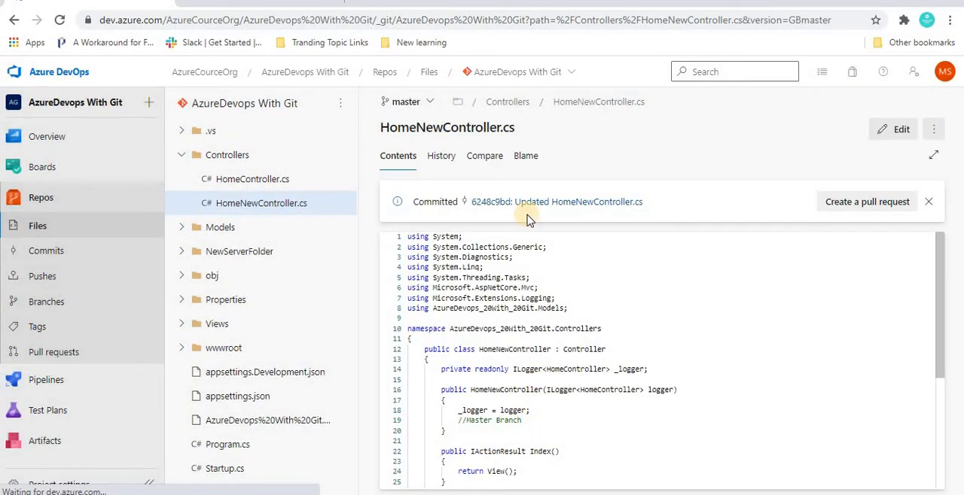
On the Feature branch, add the comment "//Feature branch" below the pull request comment in HomeNewController.cs and commit it
{"action": "left_click", "coordinate": [413, 107]}
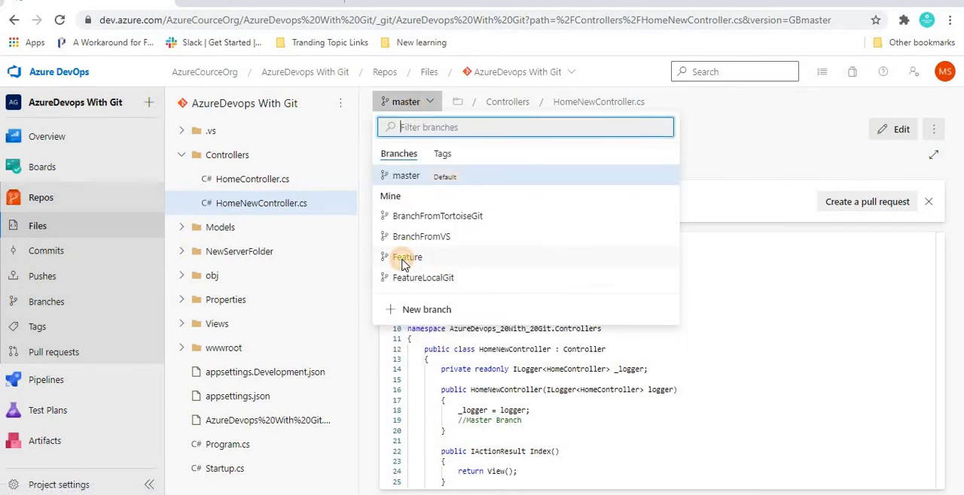
{"action": "left_click", "coordinate": [406, 257]}
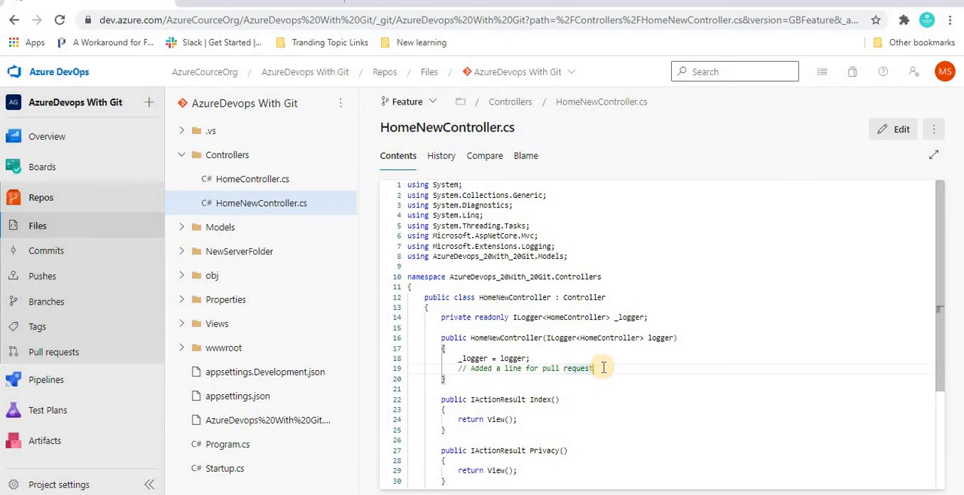
{"action": "left_click", "coordinate": [896, 128]}
{"action": "key", "text": "Return"}
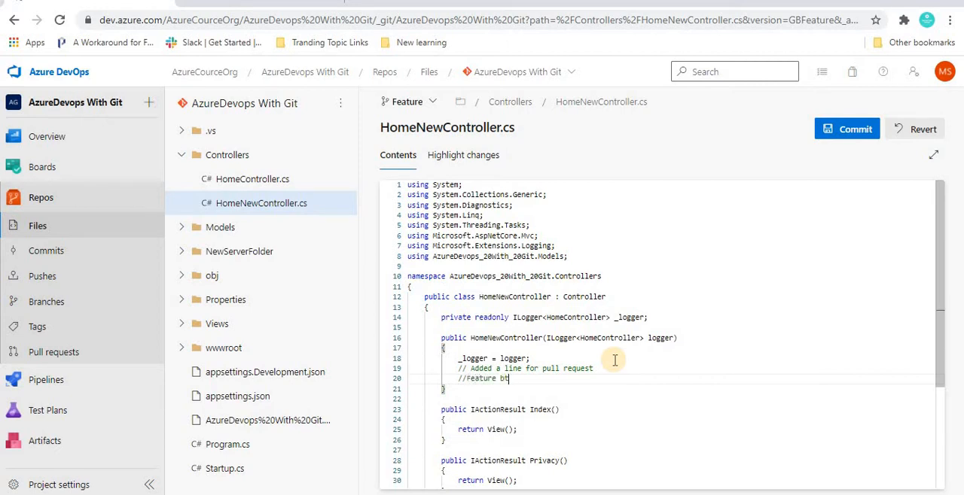
{"action": "type", "text": "//Feature branch"}
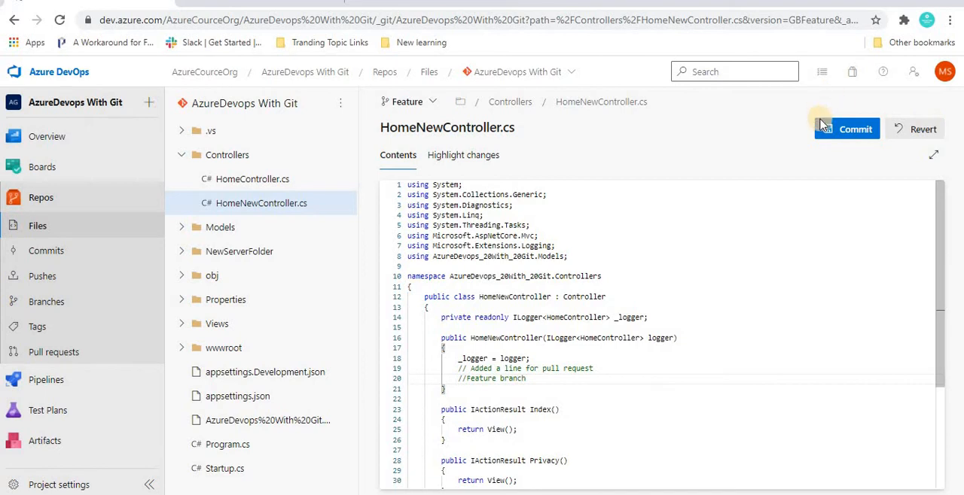
{"action": "left_click", "coordinate": [839, 132]}
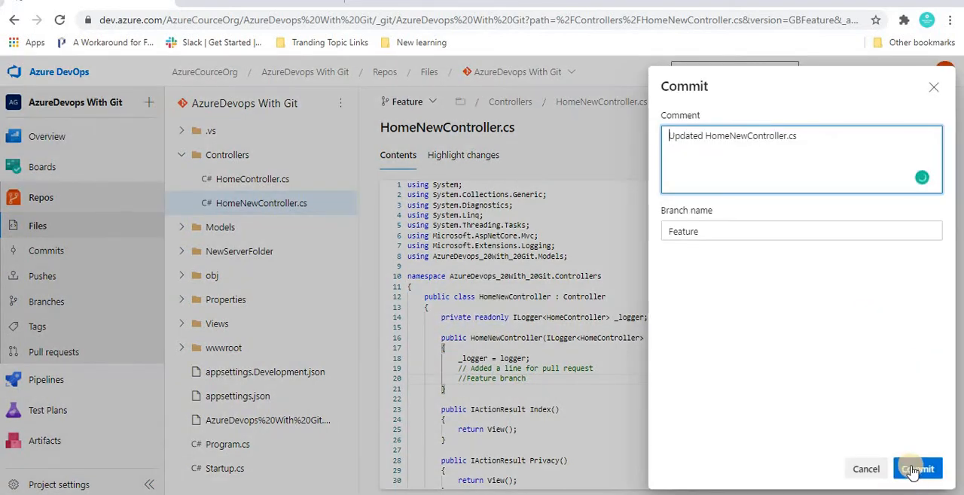
{"action": "left_click", "coordinate": [913, 470]}
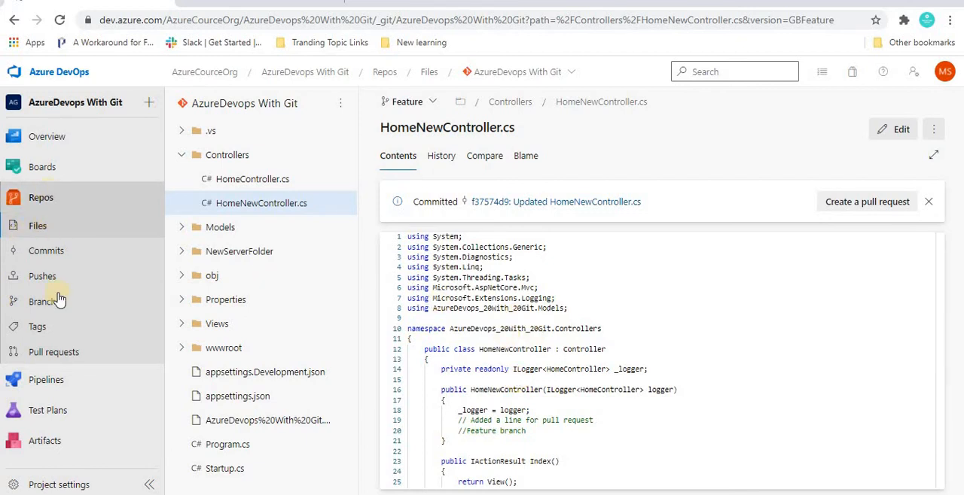
Look through the repository's active, completed, abandoned and own pull requests
{"action": "left_click", "coordinate": [36, 355]}
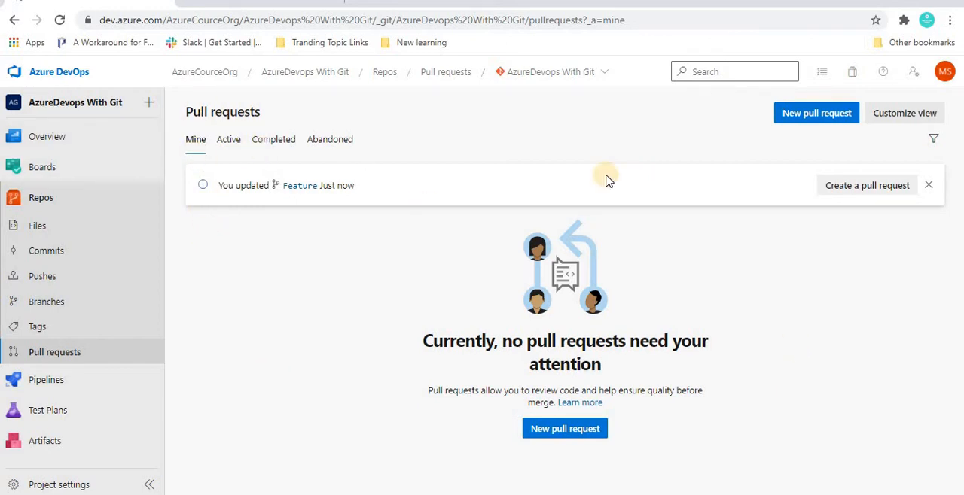
{"action": "left_click", "coordinate": [228, 141]}
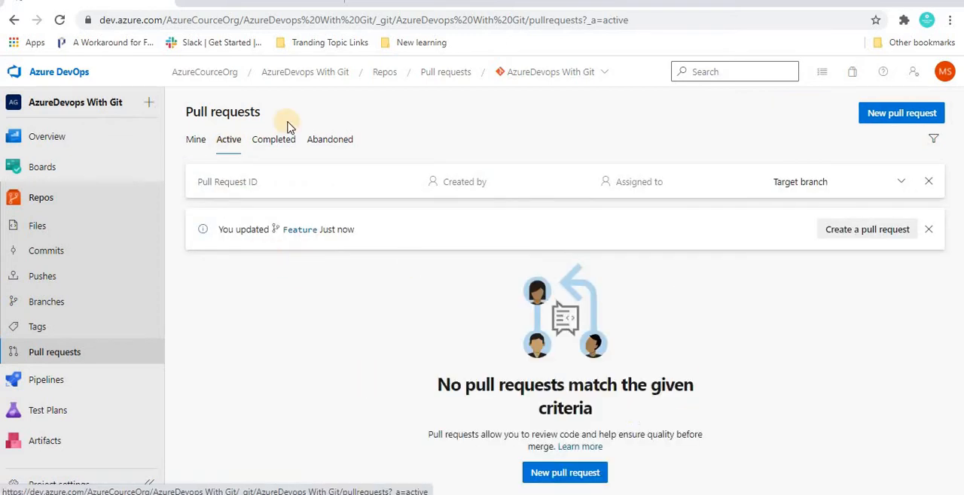
{"action": "left_click", "coordinate": [277, 142]}
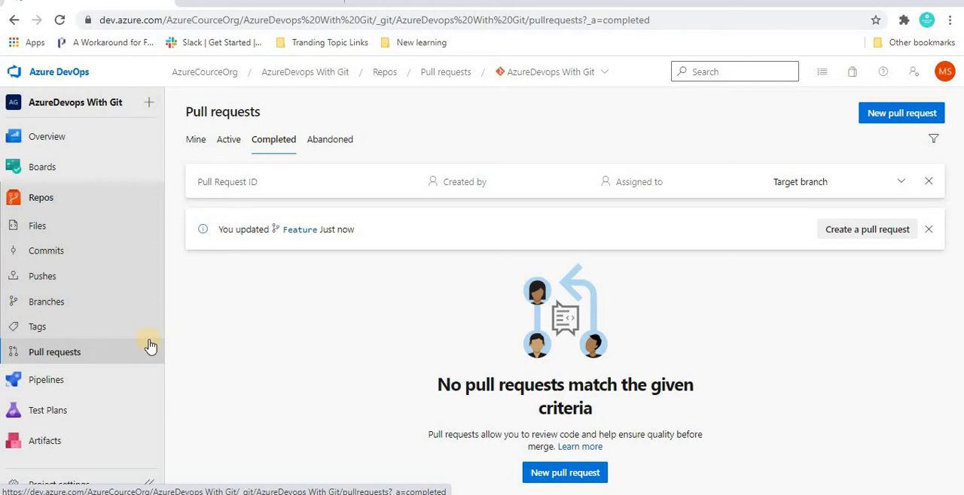
{"action": "left_click", "coordinate": [329, 143]}
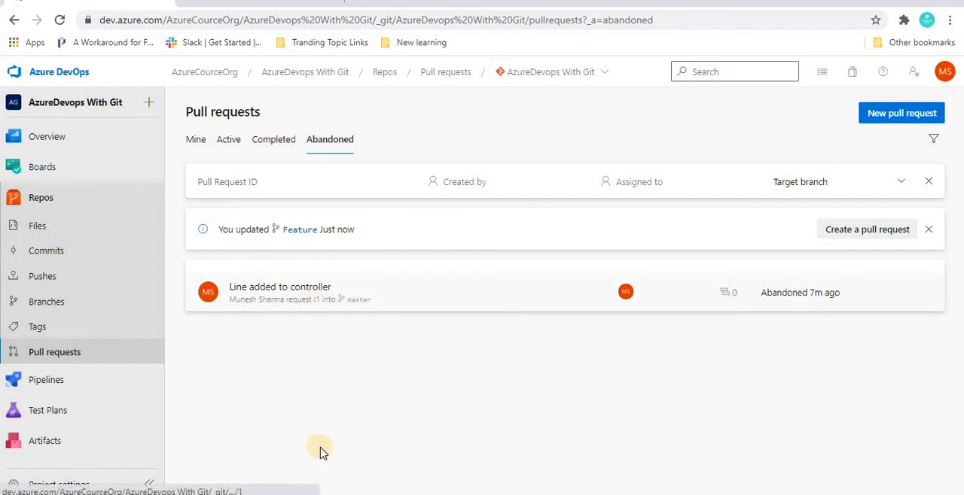
{"action": "left_click", "coordinate": [195, 140]}
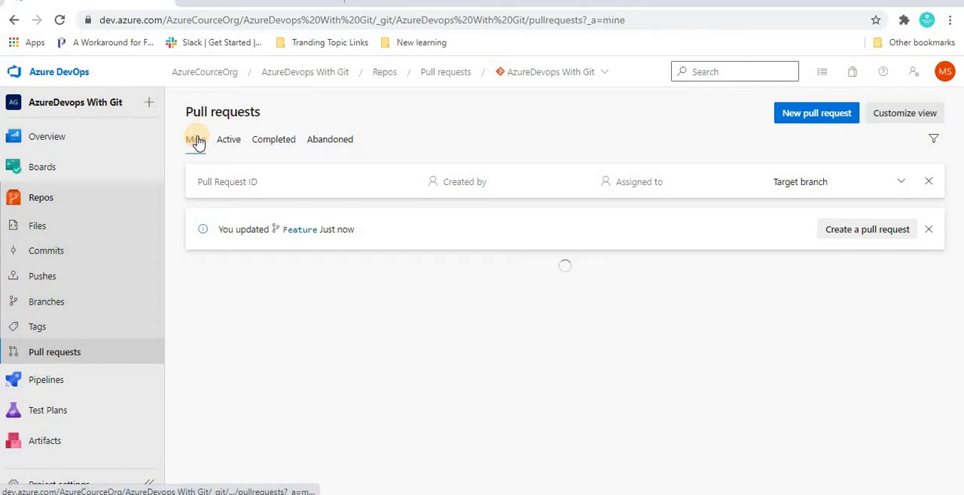
Start a pull request from Feature into master and review its changed files, including HomeNewController.cs, and its commits
{"action": "left_click", "coordinate": [853, 230]}
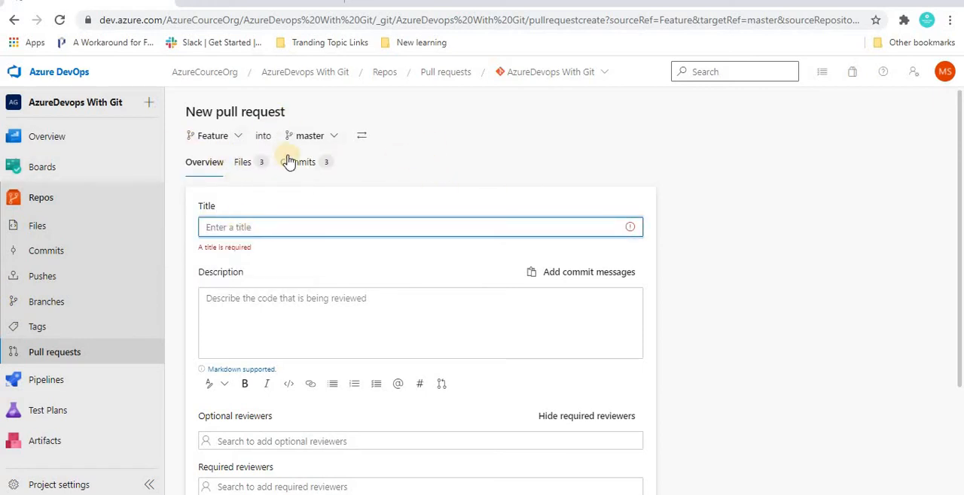
{"action": "left_click", "coordinate": [243, 164]}
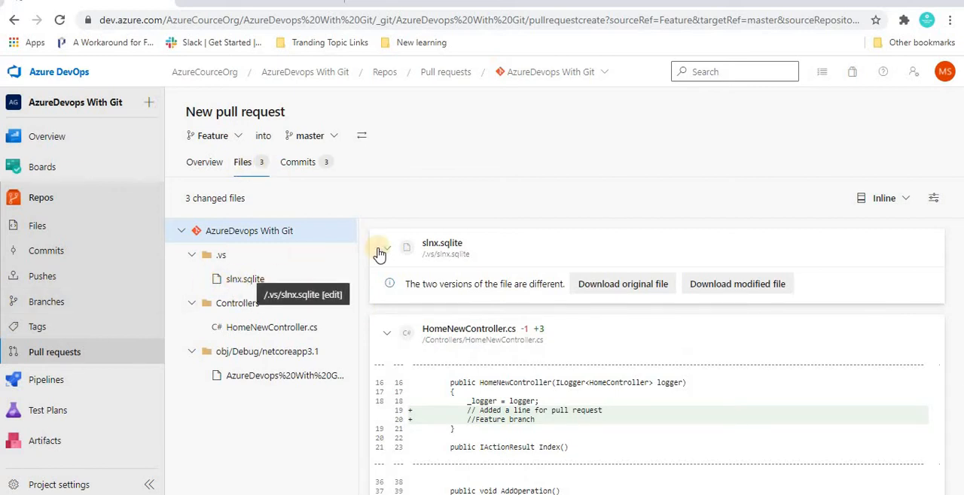
{"action": "left_click", "coordinate": [256, 329]}
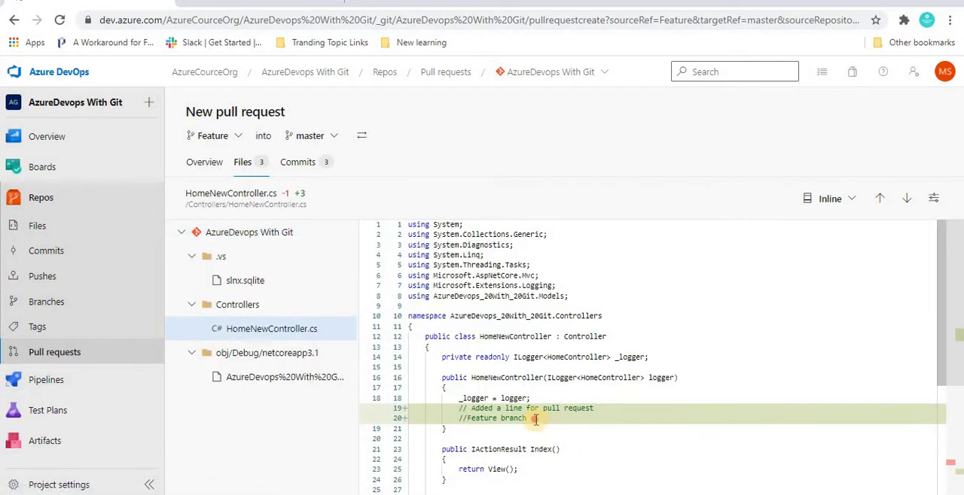
{"action": "left_click_drag", "start_coordinate": [477, 410], "coordinate": [453, 408]}
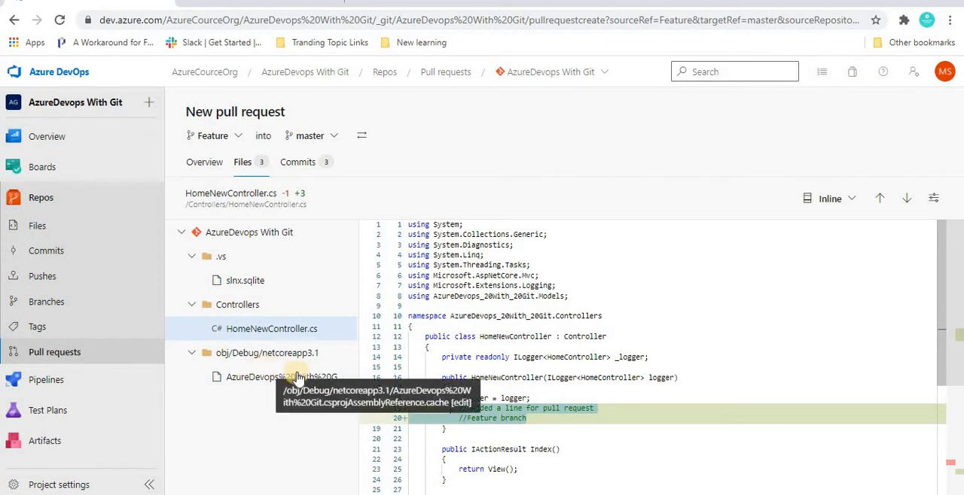
{"action": "left_click", "coordinate": [305, 166]}
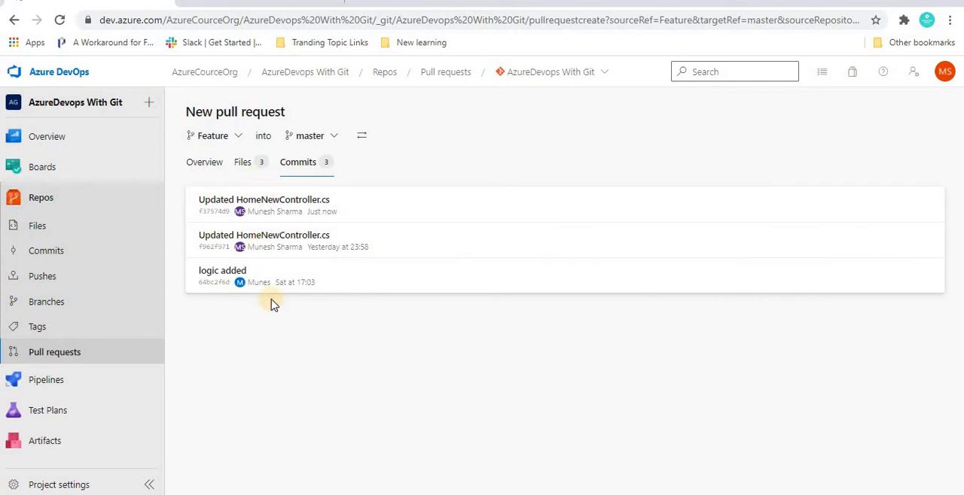
Title the new pull request "Pull request to merge the changes"
{"action": "left_click", "coordinate": [202, 166]}
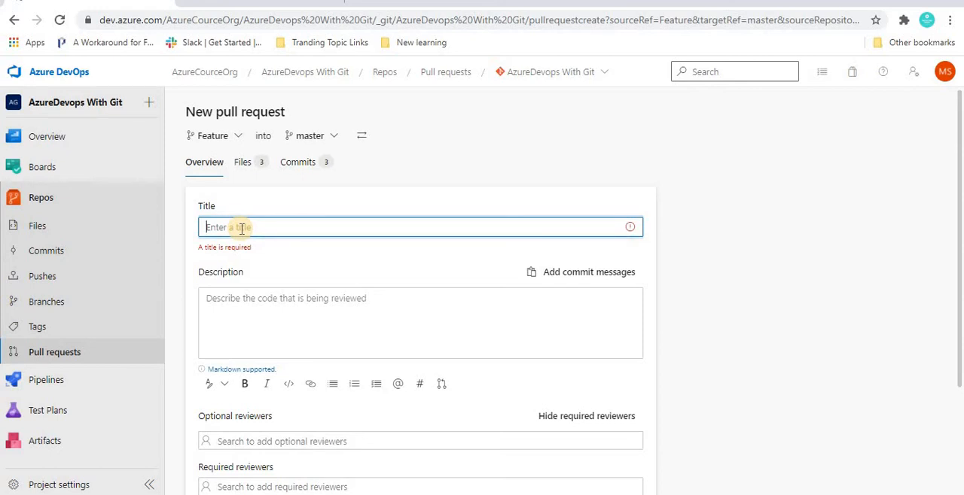
{"action": "type", "text": "Pu"}
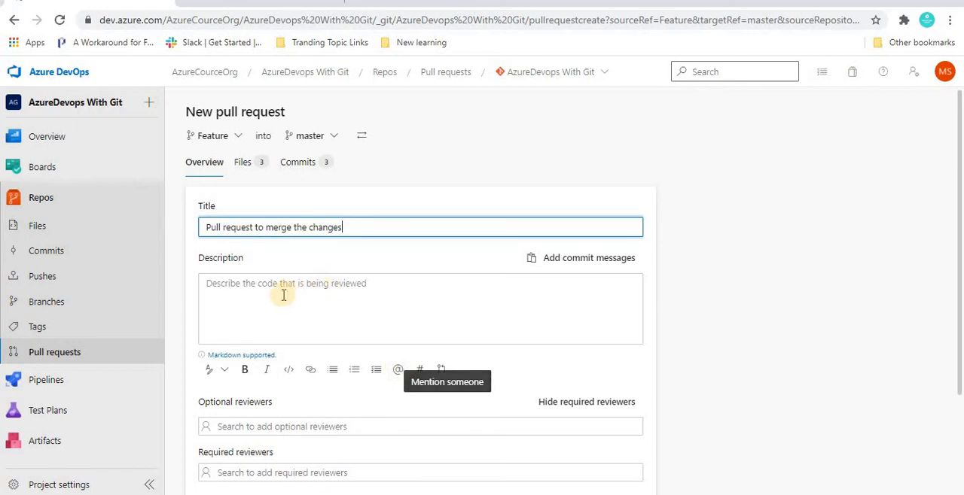
{"action": "left_click", "coordinate": [328, 283]}
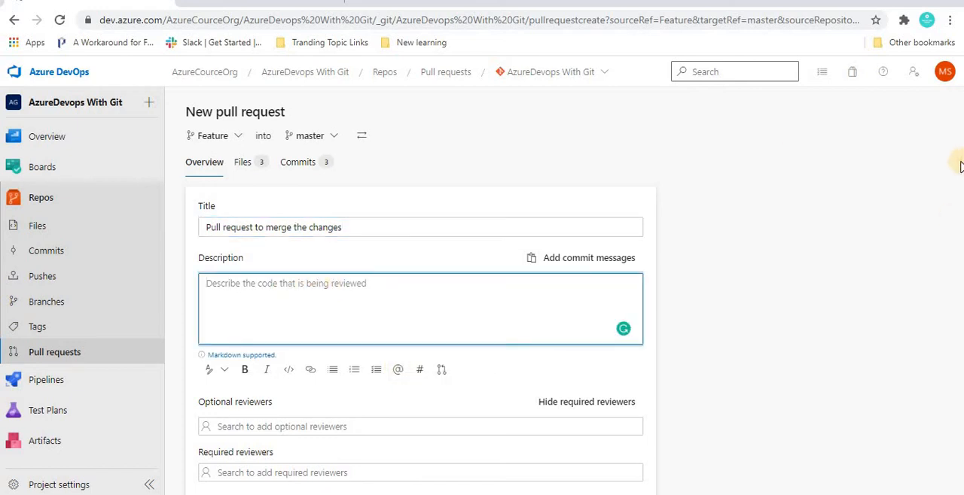
Add the first suggested person as a required reviewer of the pull request
{"action": "scroll", "coordinate": [273, 318], "scroll_direction": "down", "scroll_amount": 2}
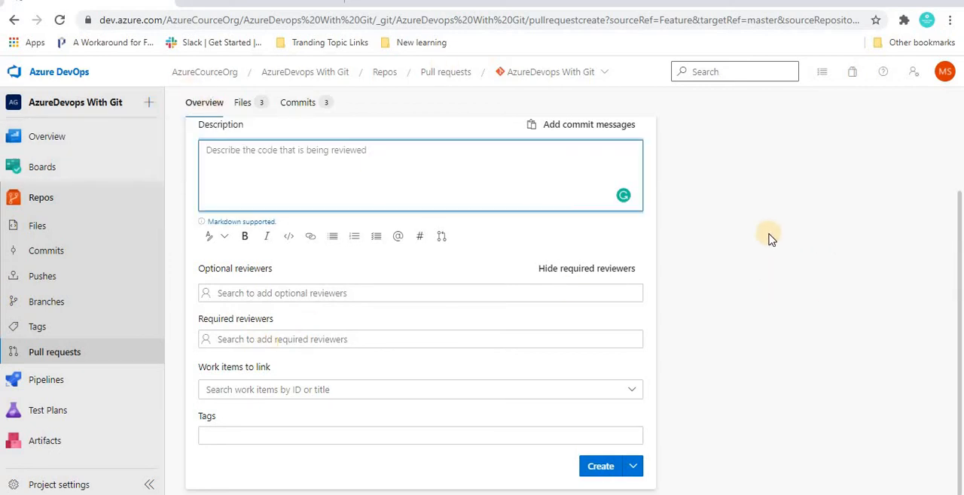
{"action": "left_click", "coordinate": [263, 339]}
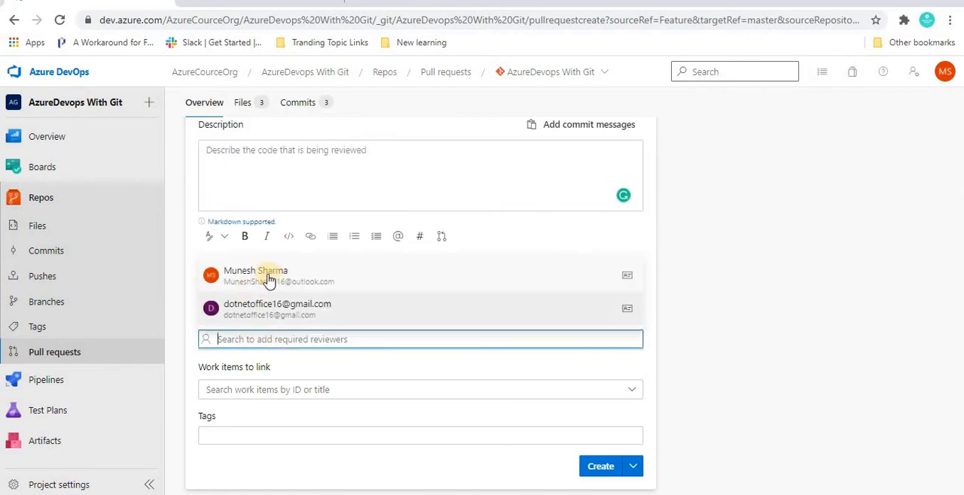
{"action": "left_click", "coordinate": [258, 277]}
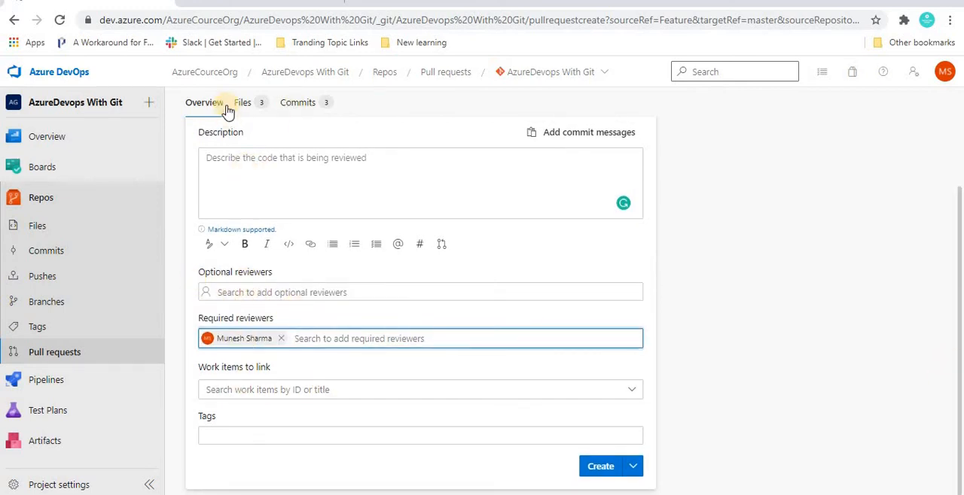
Check the work items available for linking and create the pull request as a regular one without linking any
{"action": "left_click", "coordinate": [267, 390]}
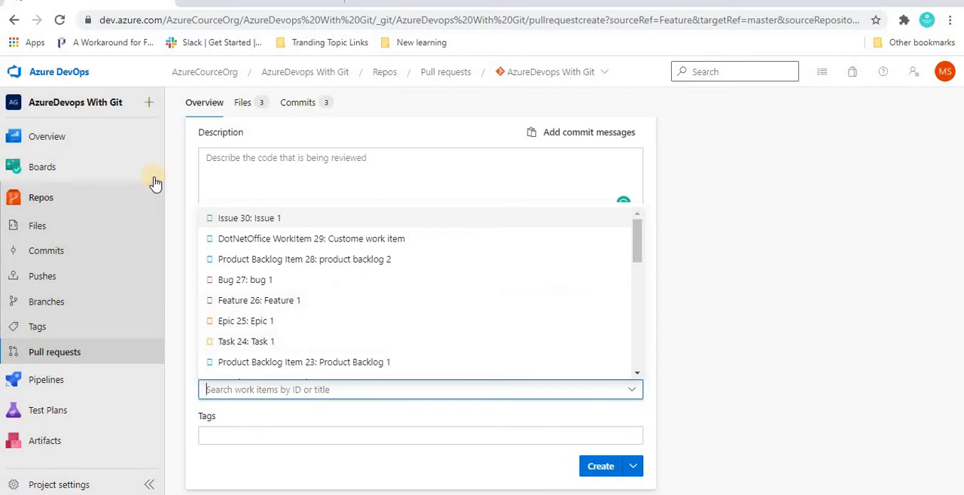
{"action": "mouse_move", "coordinate": [243, 169]}
{"action": "left_click", "coordinate": [251, 389]}
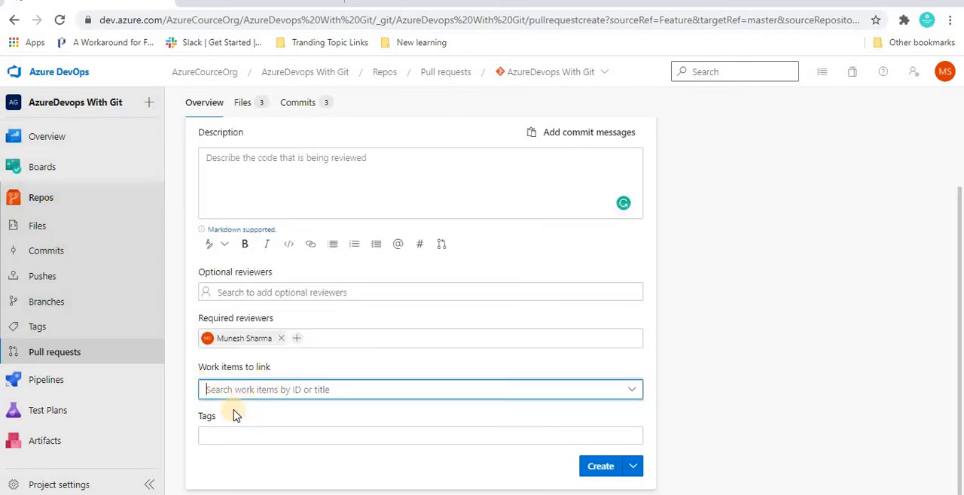
{"action": "left_click", "coordinate": [783, 348]}
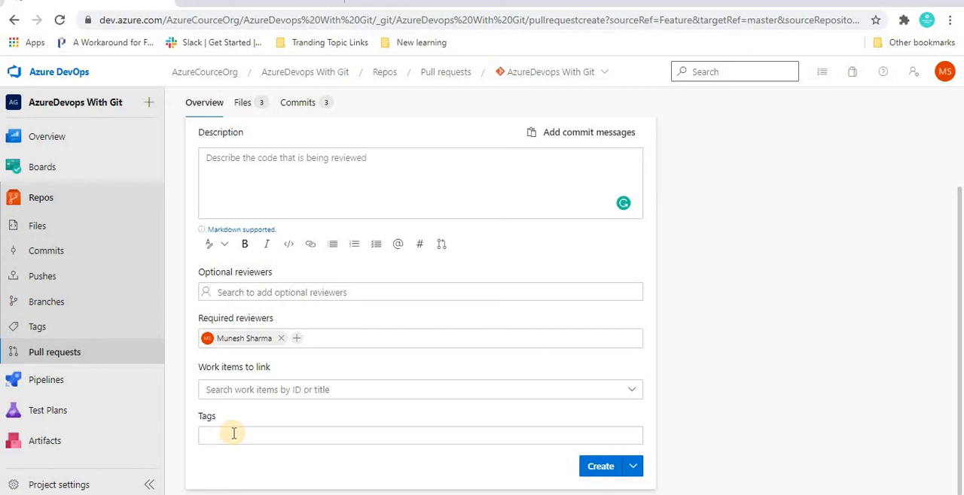
{"action": "left_click", "coordinate": [631, 468]}
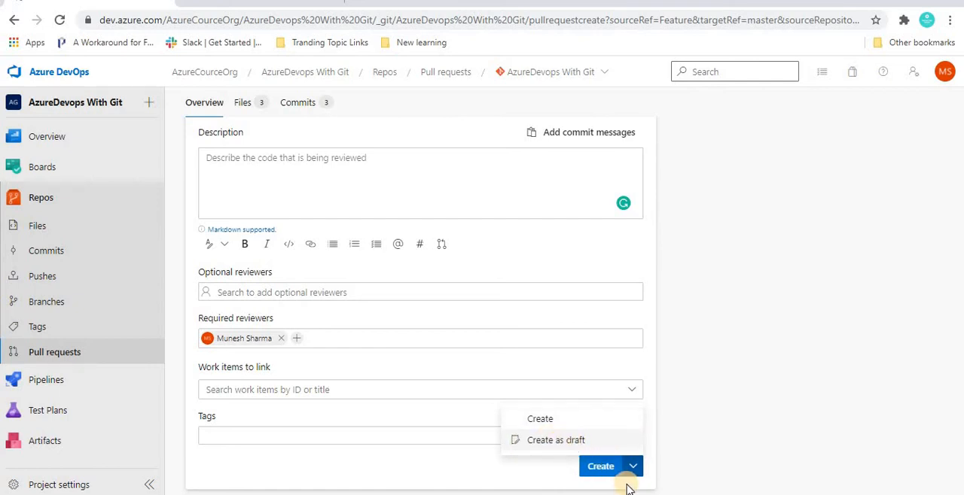
{"action": "left_click", "coordinate": [595, 467]}
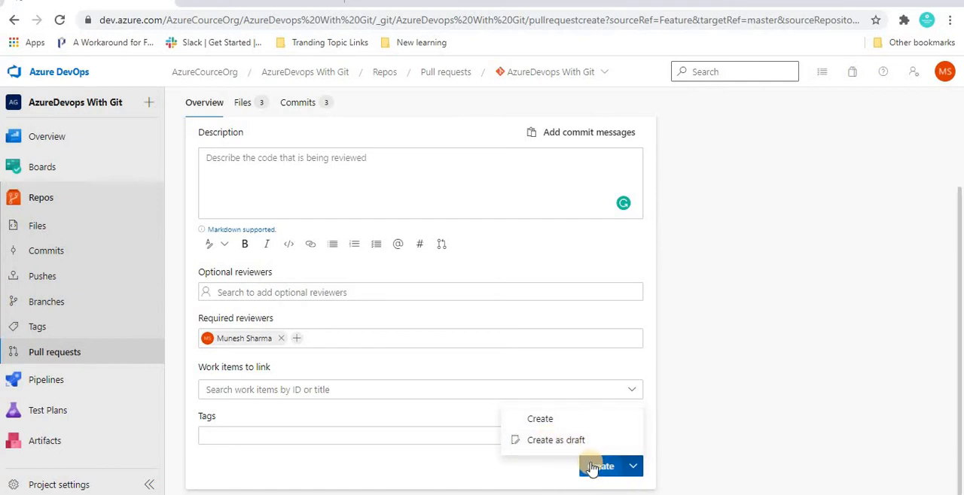
Create the pull request and examine the conflicting files listed on its overview, slnx.sqlite and HomeNewController.cs
{"action": "left_click", "coordinate": [592, 467]}
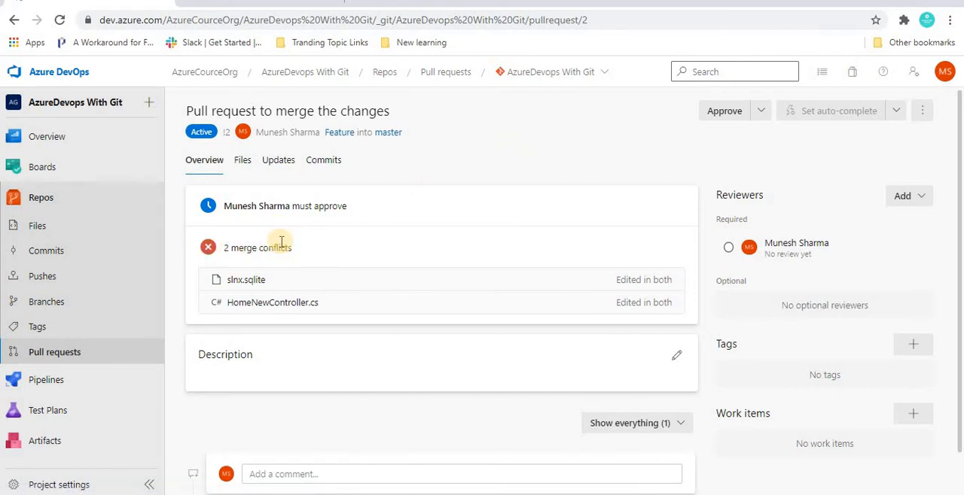
{"action": "double_click", "coordinate": [286, 299]}
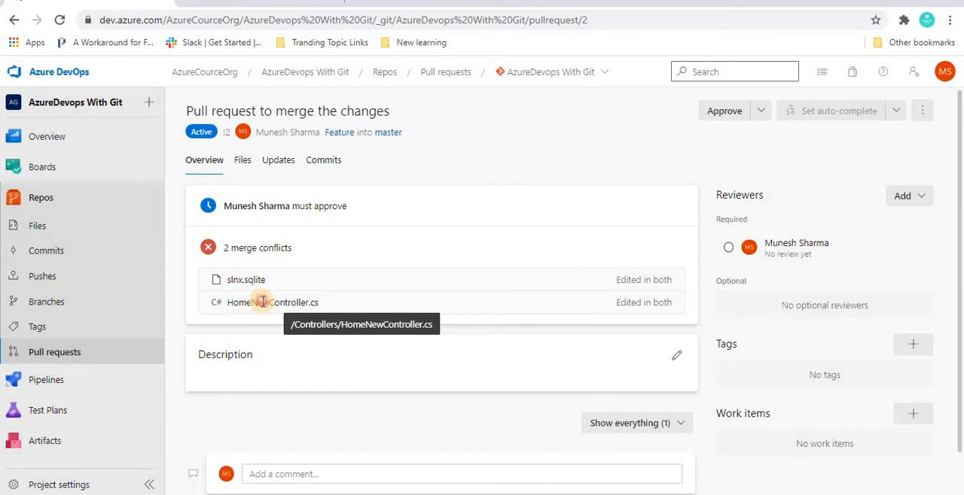
{"action": "double_click", "coordinate": [262, 302]}
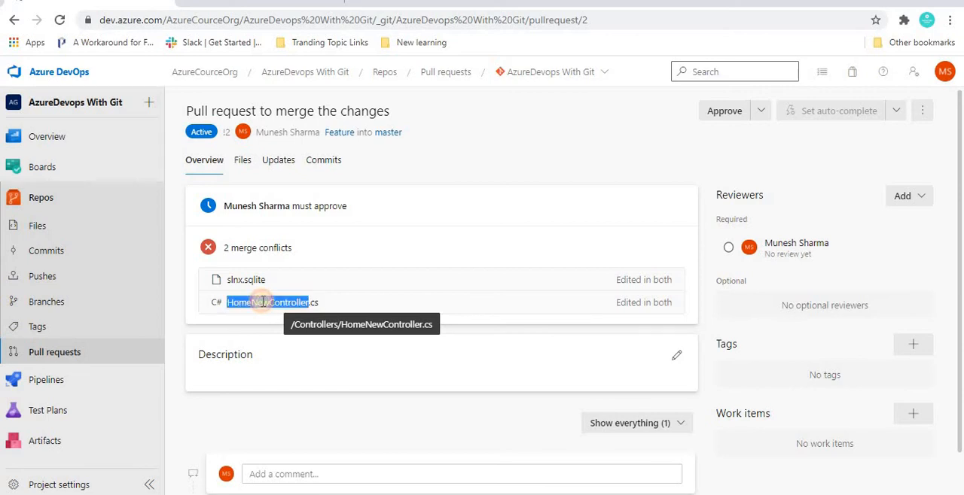
{"action": "left_click", "coordinate": [263, 302]}
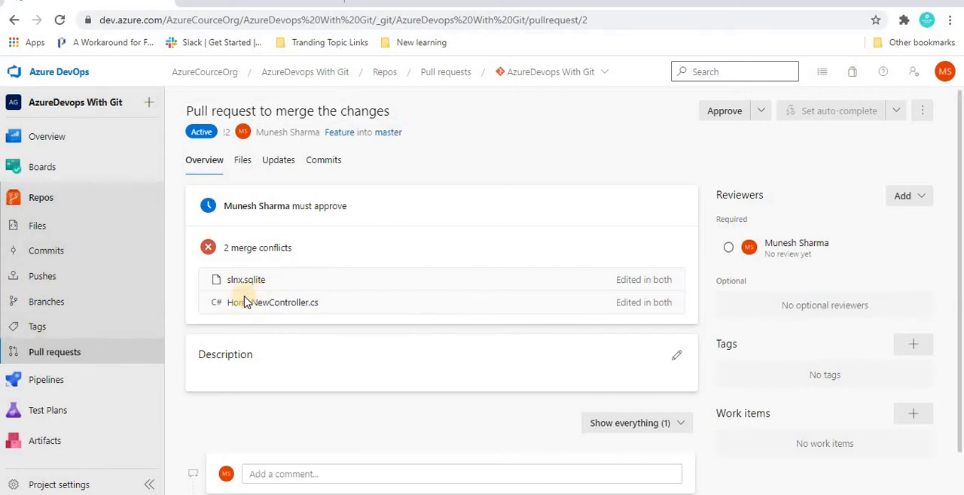
{"action": "left_click_drag", "start_coordinate": [264, 311], "coordinate": [346, 290]}
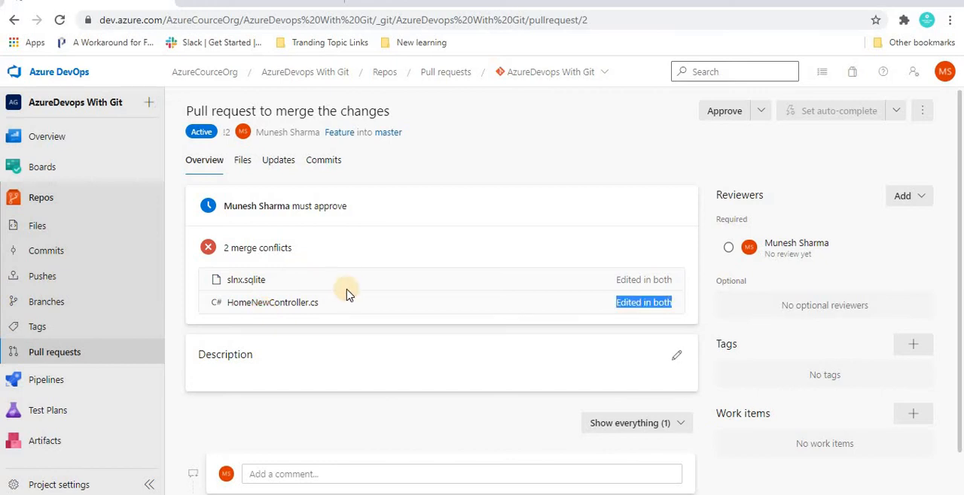
{"action": "triple_click", "coordinate": [289, 298]}
{"action": "left_click", "coordinate": [471, 177]}
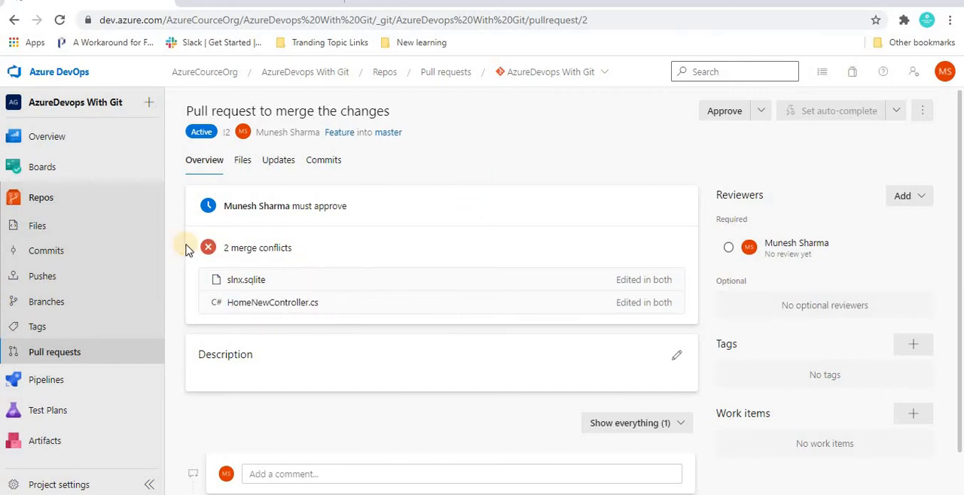
{"action": "triple_click", "coordinate": [254, 280]}
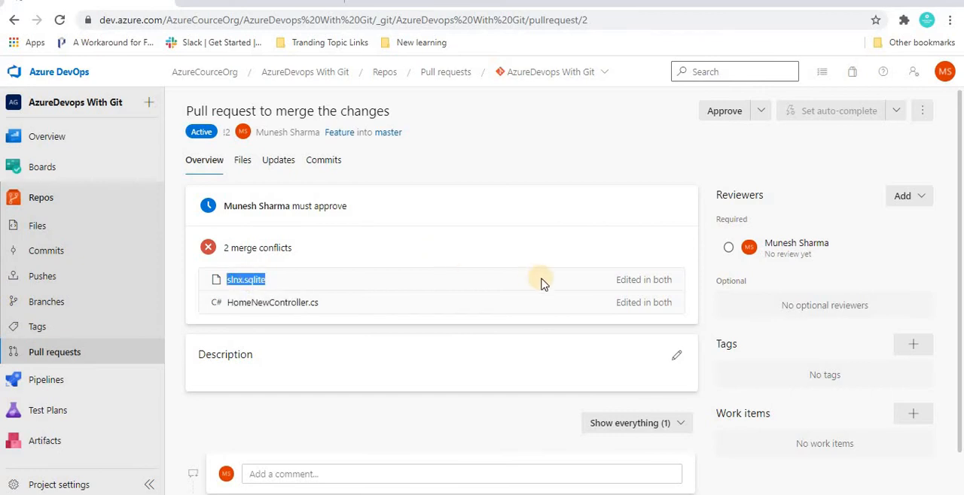
{"action": "left_click", "coordinate": [631, 252]}
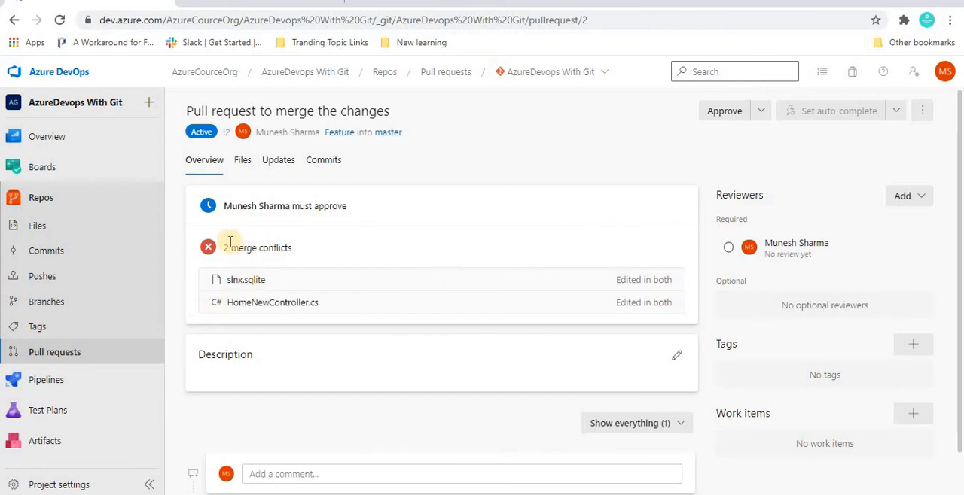
Review the changed lines of HomeNewController.cs among the pull request's files, from the constructor down to the AddOperation method
{"action": "left_click", "coordinate": [243, 160]}
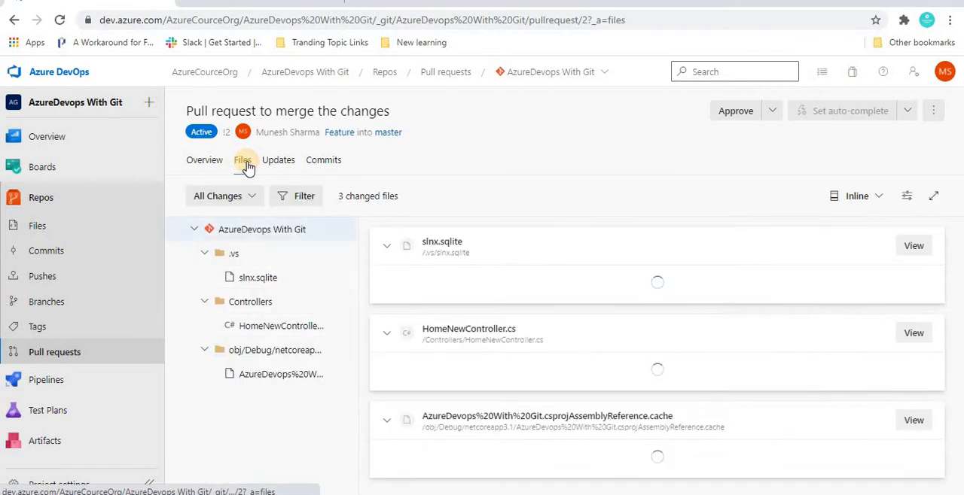
{"action": "left_click", "coordinate": [283, 327]}
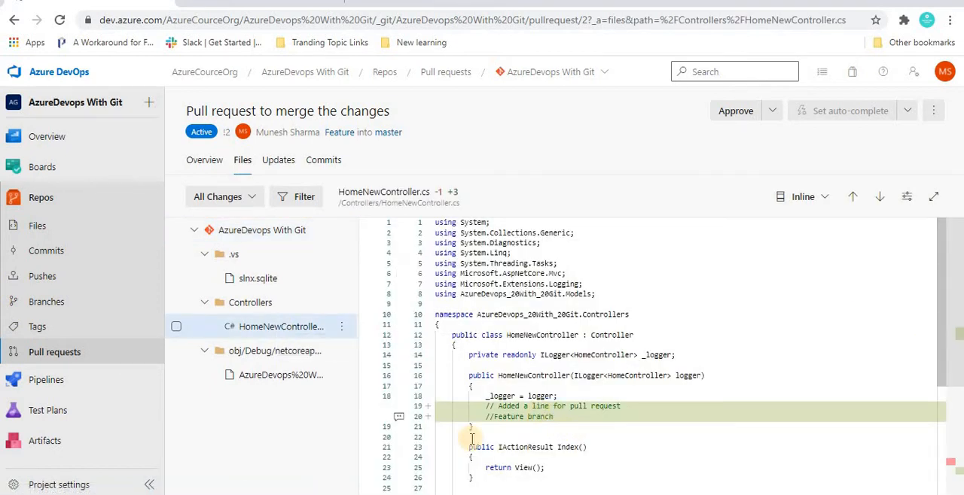
{"action": "left_click_drag", "start_coordinate": [582, 411], "coordinate": [585, 415]}
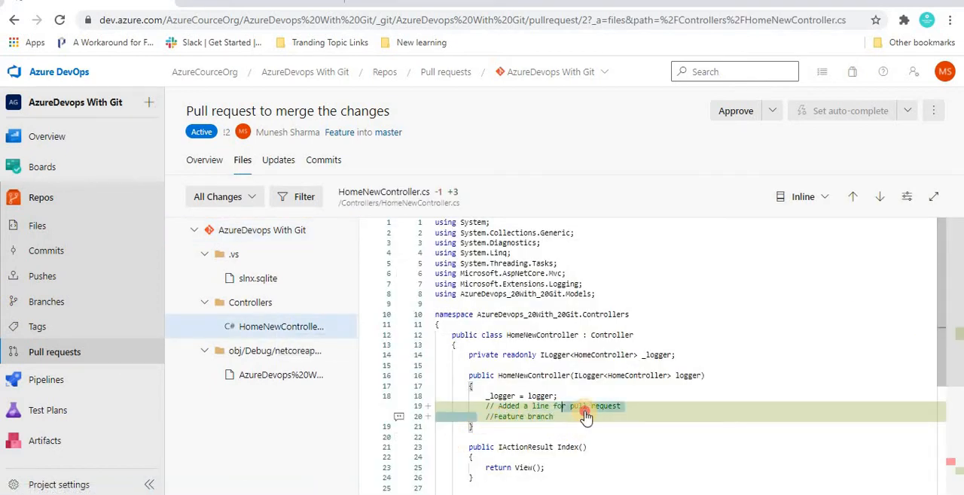
{"action": "left_click_drag", "start_coordinate": [939, 282], "coordinate": [959, 429]}
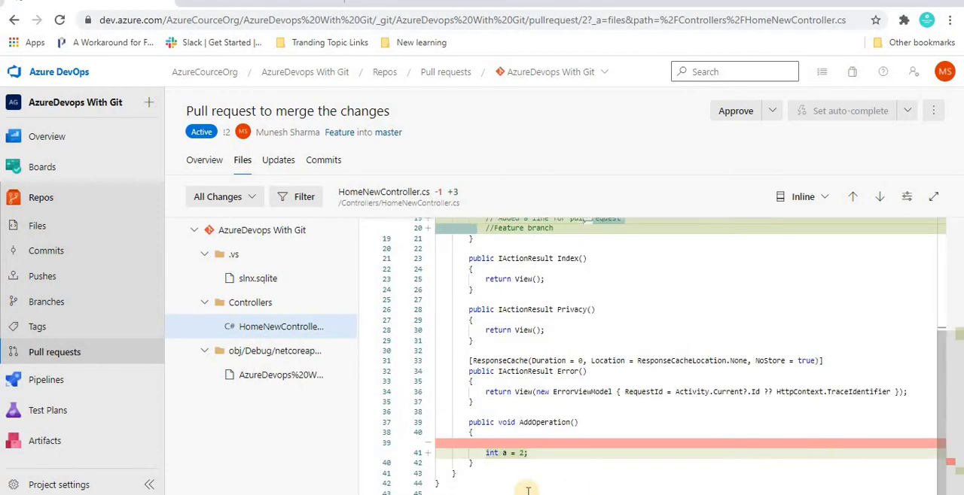
{"action": "left_click", "coordinate": [489, 435]}
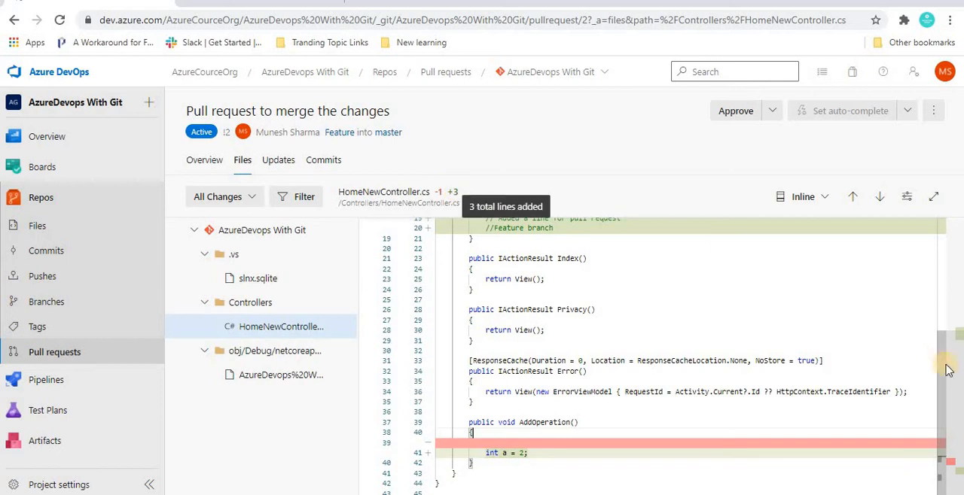
{"action": "scroll", "coordinate": [936, 274], "scroll_direction": "up", "scroll_amount": 3}
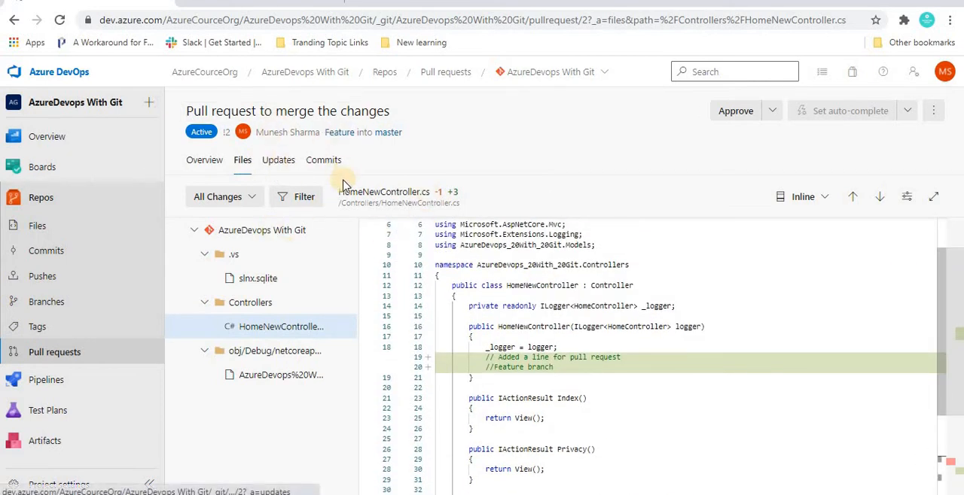
Check the pull request's updates and commits, and return to its overview
{"action": "left_click", "coordinate": [277, 161]}
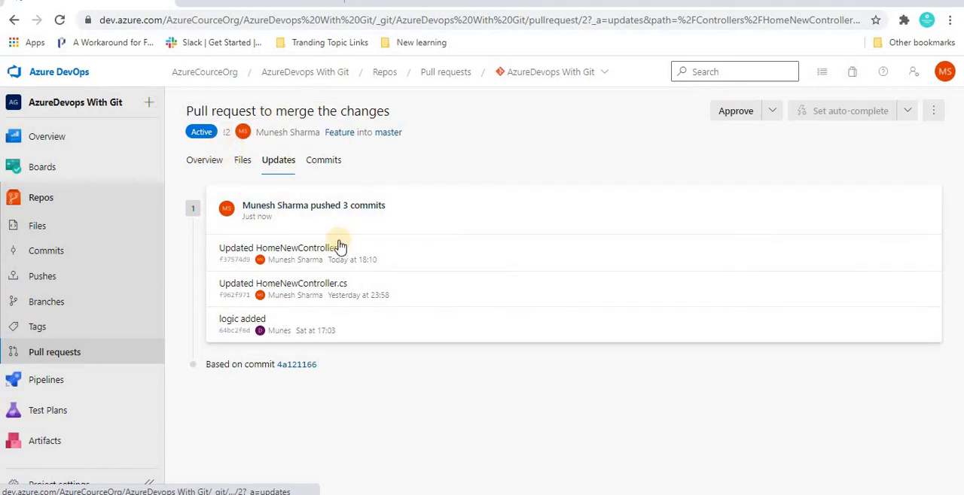
{"action": "left_click", "coordinate": [326, 161]}
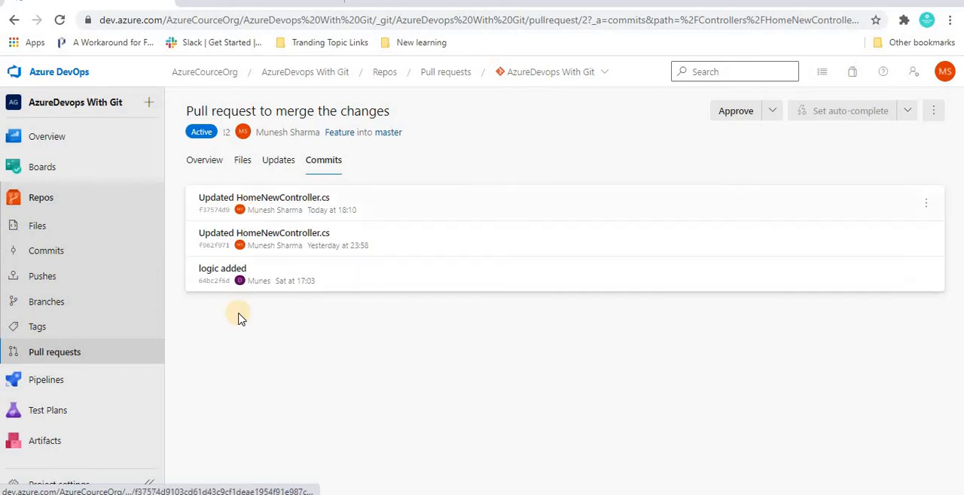
{"action": "left_click", "coordinate": [203, 156]}
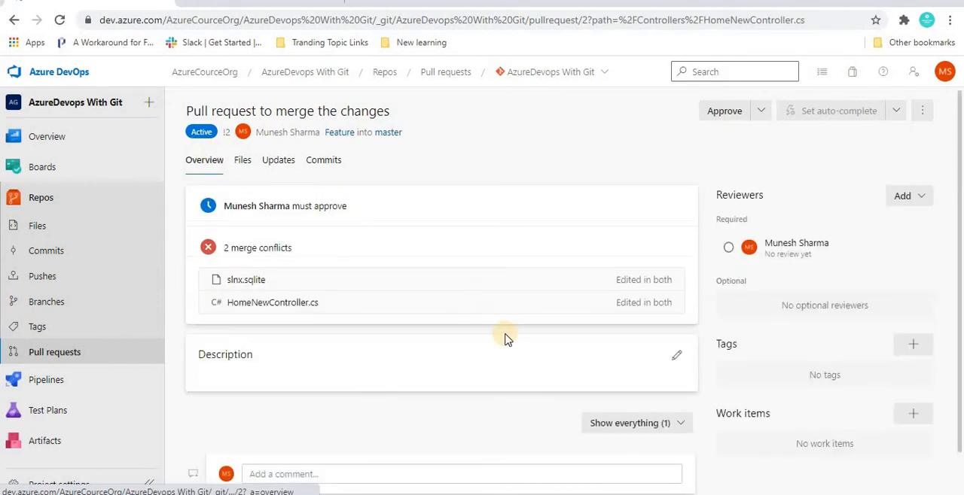
Open an empty comment on the pull request and look over its description, reviewers, tags and work items
{"action": "scroll", "coordinate": [441, 301], "scroll_direction": "down", "scroll_amount": 1}
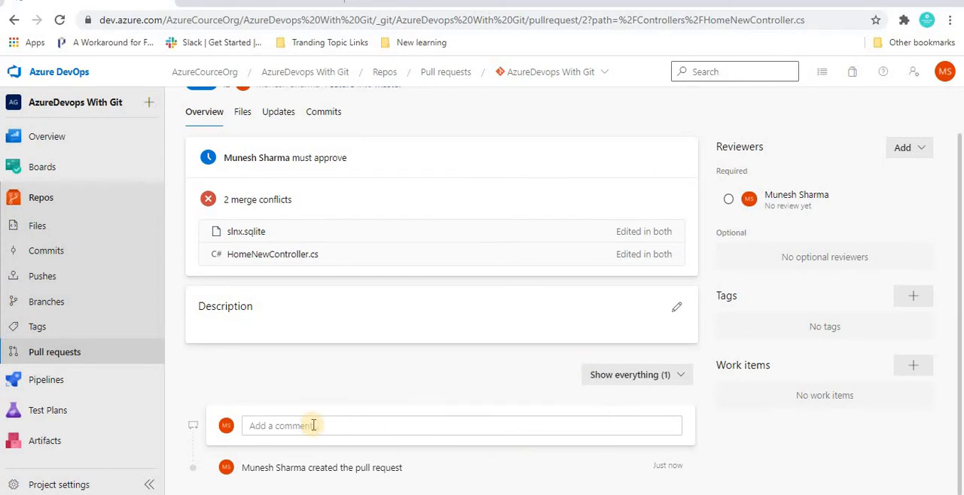
{"action": "left_click", "coordinate": [282, 425]}
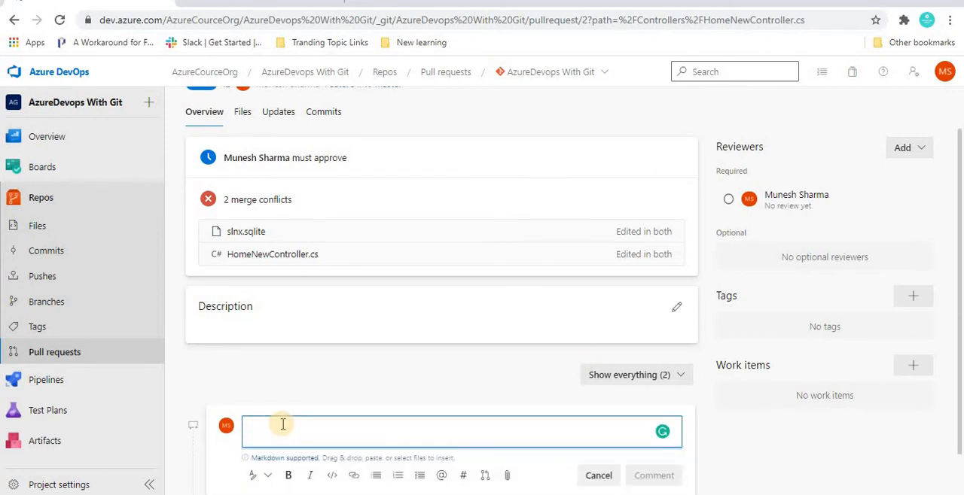
{"action": "left_click", "coordinate": [410, 361]}
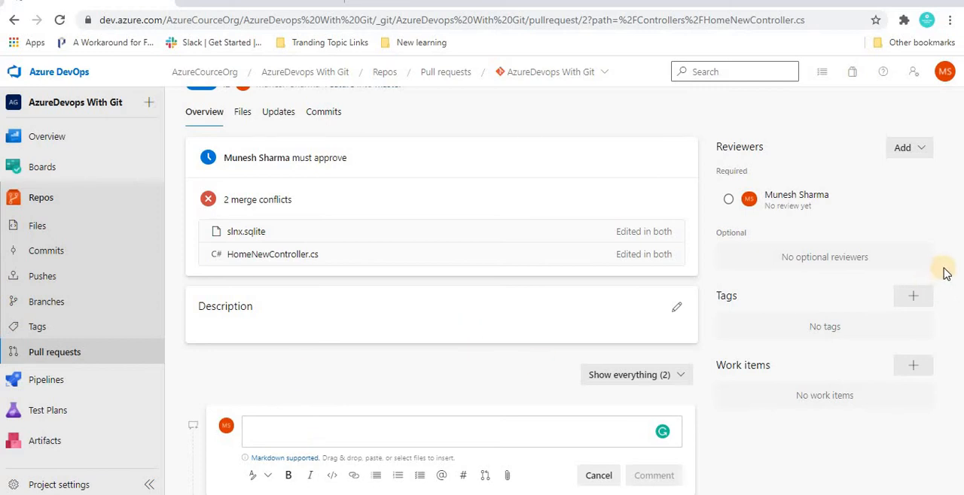
{"action": "left_click_drag", "start_coordinate": [957, 209], "coordinate": [954, 161]}
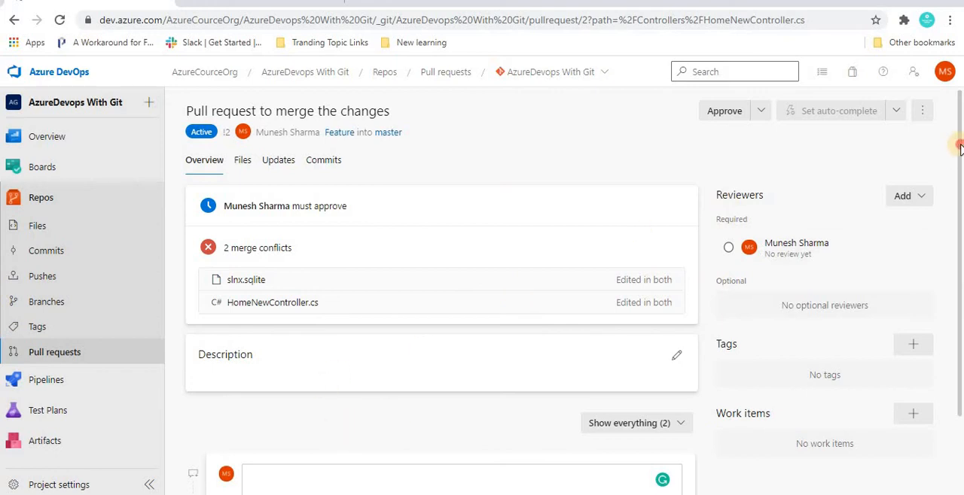
{"action": "scroll", "coordinate": [441, 301], "scroll_direction": "down", "scroll_amount": 2}
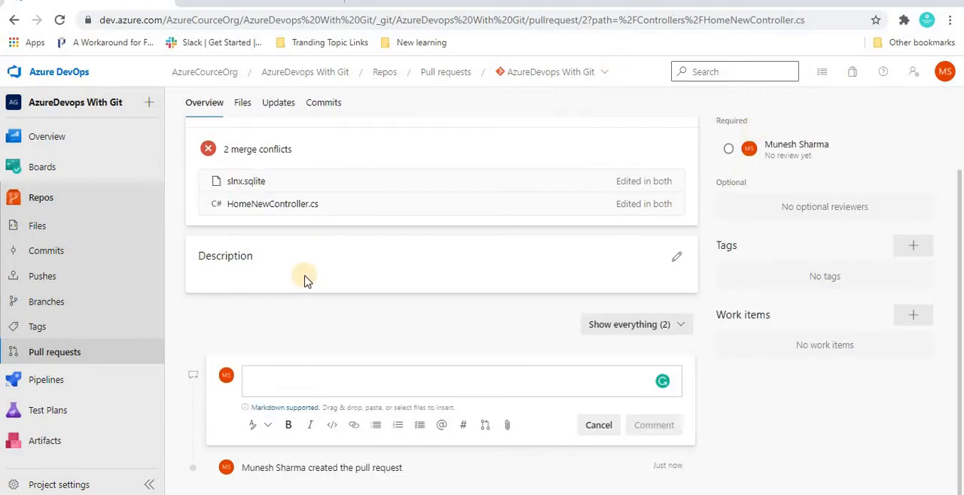
{"action": "left_click", "coordinate": [284, 366]}
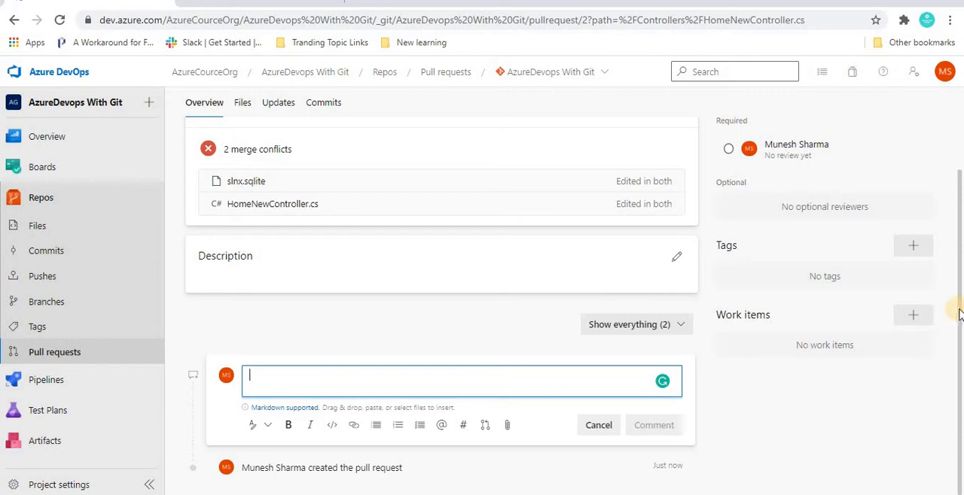
{"action": "scroll", "coordinate": [953, 226], "scroll_direction": "up", "scroll_amount": 2}
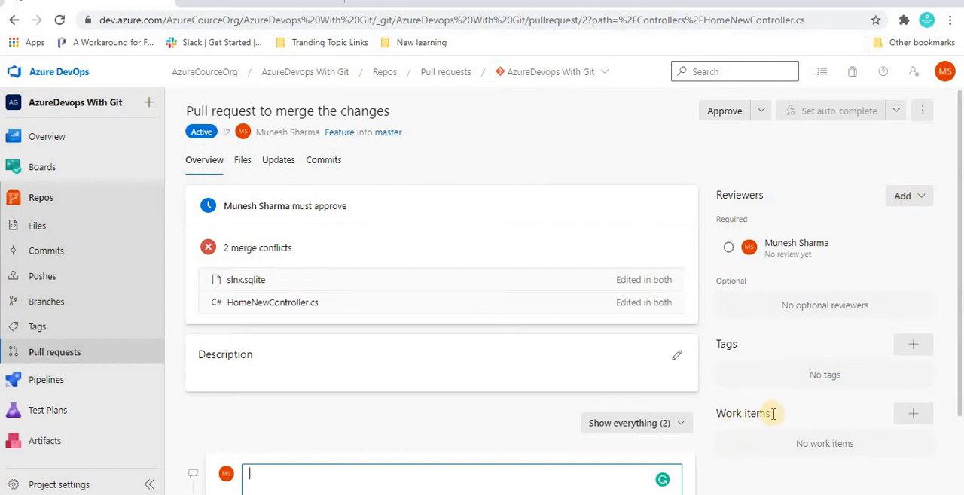
Check the available review votes and the required reviewer condition, and approve the pull request
{"action": "left_click", "coordinate": [759, 113]}
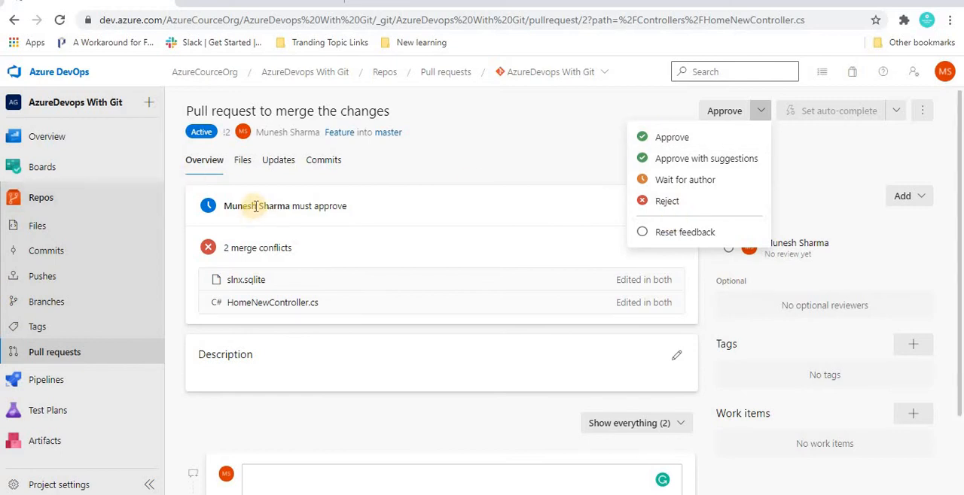
{"action": "left_click", "coordinate": [869, 260]}
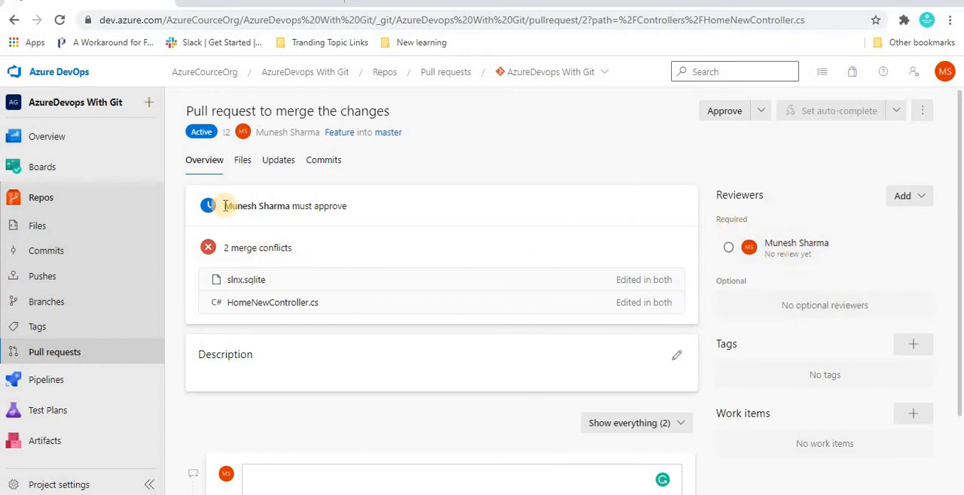
{"action": "left_click_drag", "start_coordinate": [225, 206], "coordinate": [357, 208]}
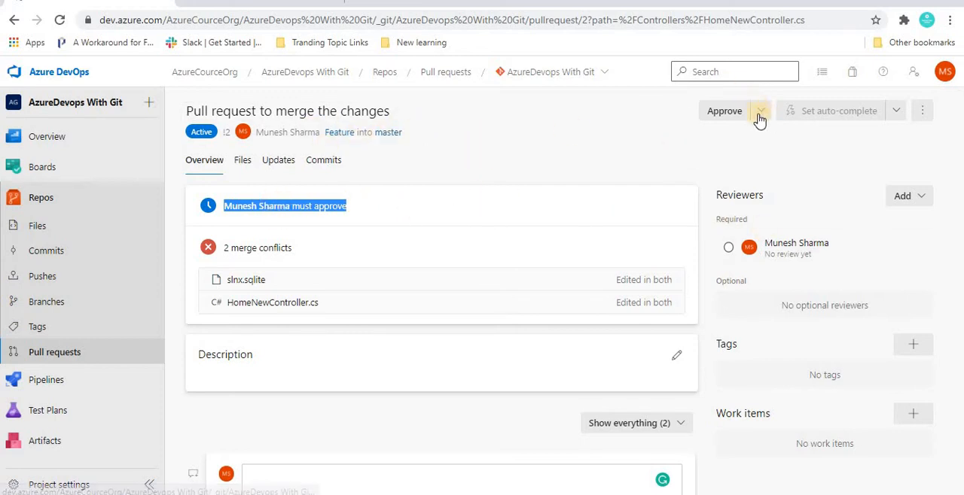
{"action": "left_click", "coordinate": [723, 113]}
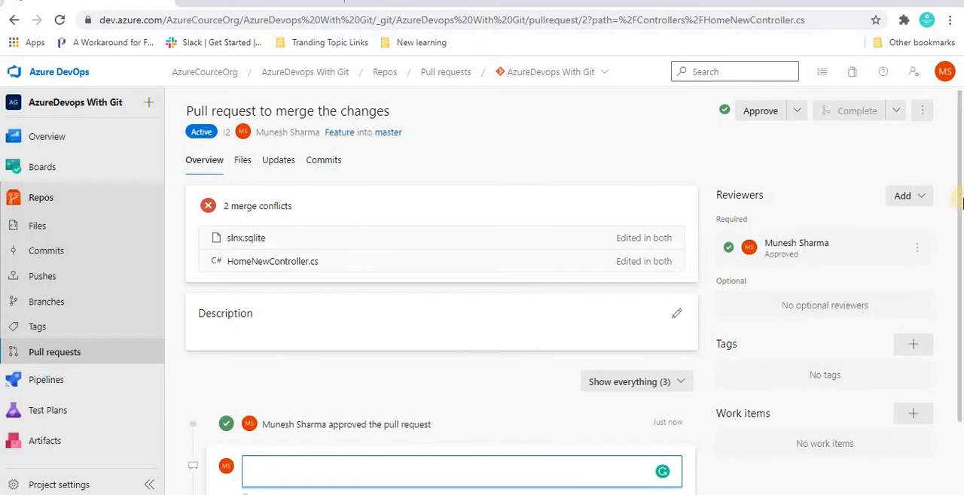
Post the comment "changes looks good" on the pull request, accepting the suggested spelling correction "changes"
{"action": "left_click", "coordinate": [960, 198]}
{"action": "left_click_drag", "start_coordinate": [958, 364], "coordinate": [958, 440]}
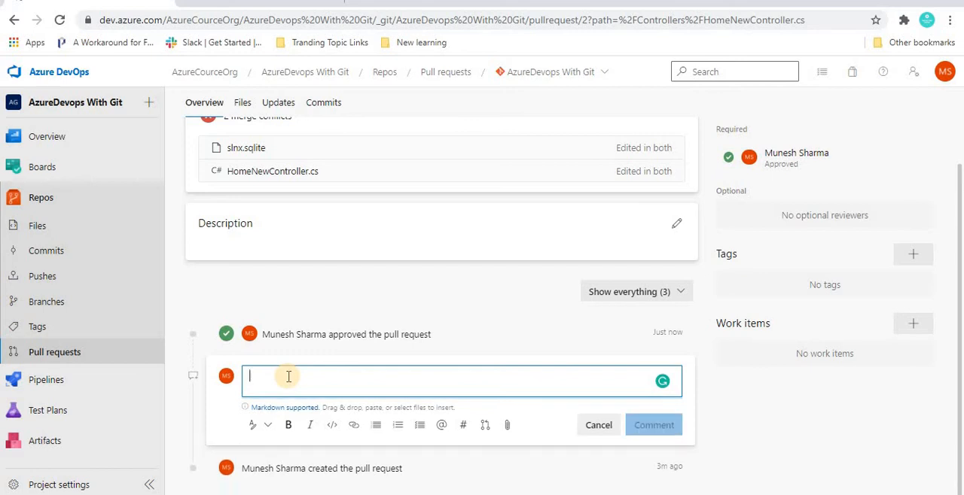
{"action": "type", "text": "chnages looks good"}
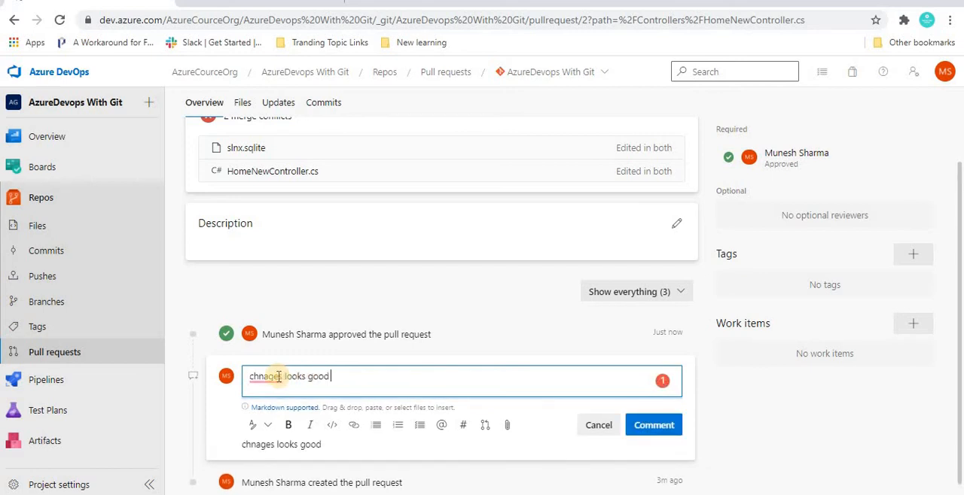
{"action": "mouse_move", "coordinate": [271, 376]}
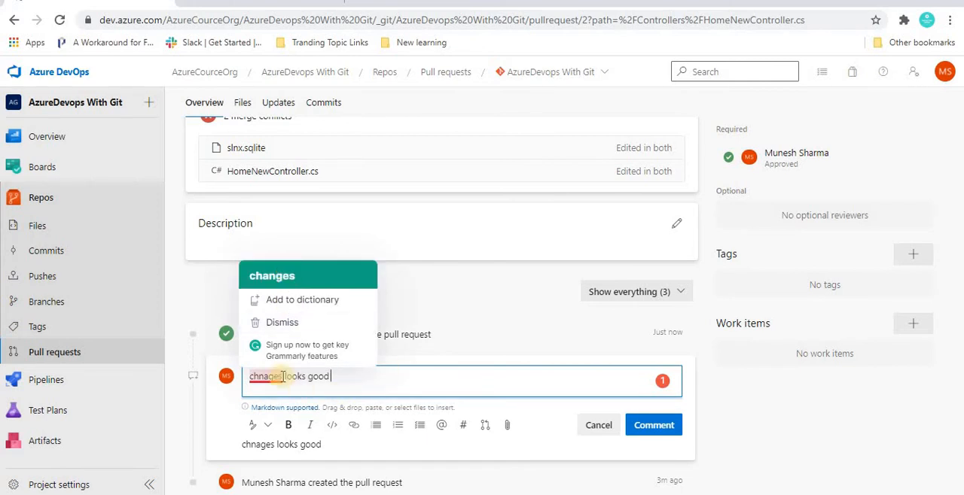
{"action": "left_click", "coordinate": [274, 275]}
{"action": "left_click", "coordinate": [656, 430]}
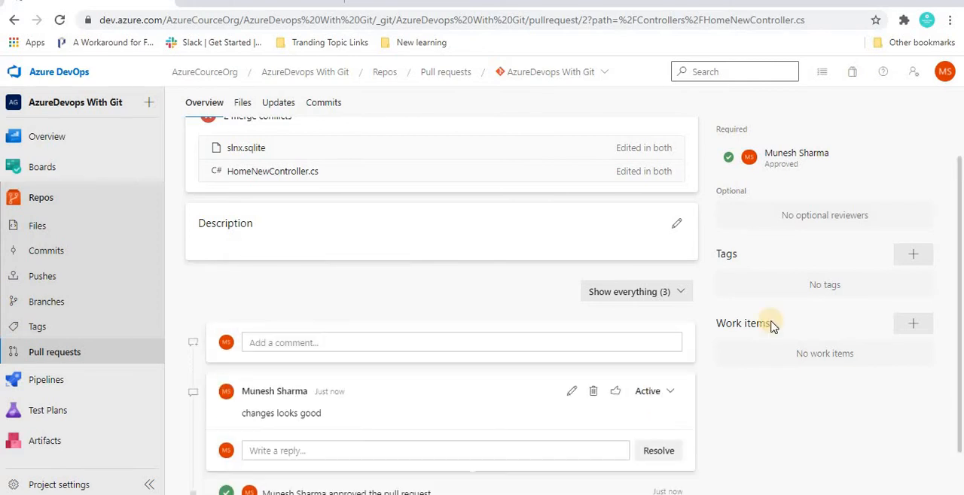
{"action": "left_click_drag", "start_coordinate": [959, 263], "coordinate": [959, 263]}
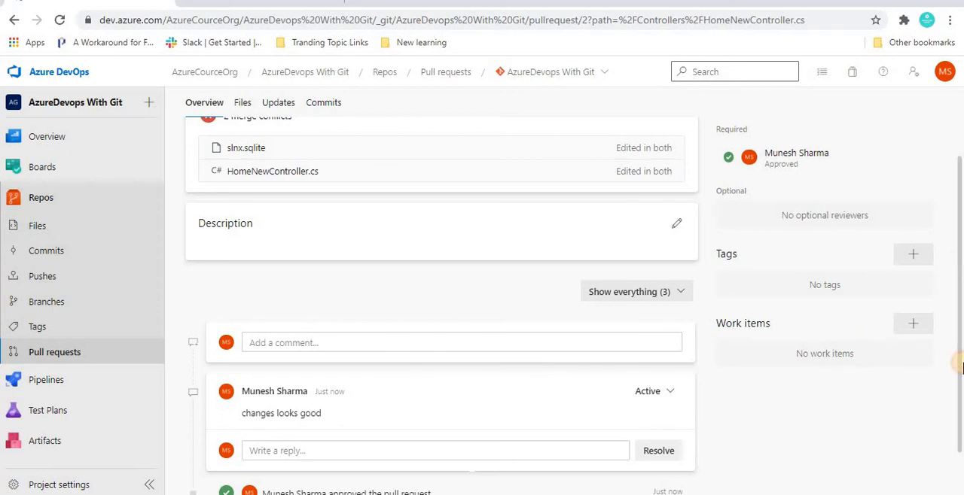
{"action": "left_click_drag", "start_coordinate": [960, 365], "coordinate": [960, 407]}
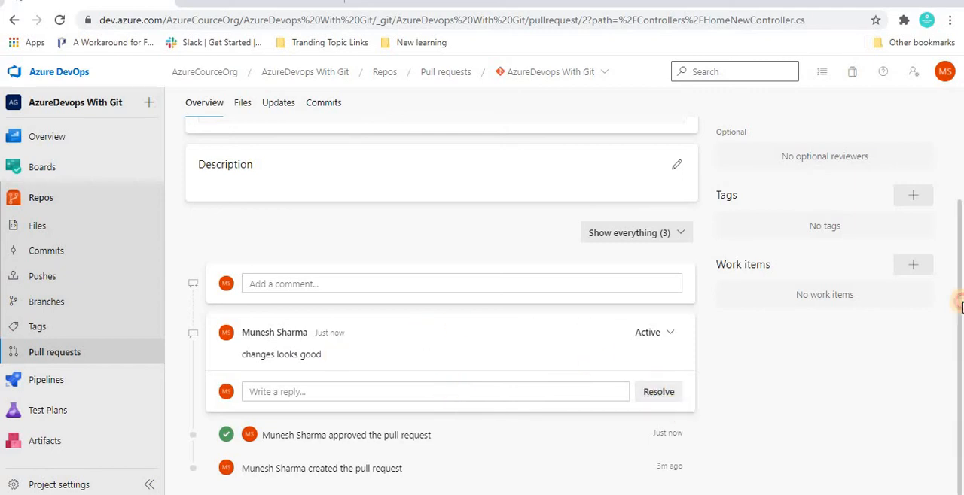
{"action": "scroll", "coordinate": [949, 181], "scroll_direction": "up", "scroll_amount": 1}
{"action": "scroll", "coordinate": [947, 177], "scroll_direction": "up", "scroll_amount": 2}
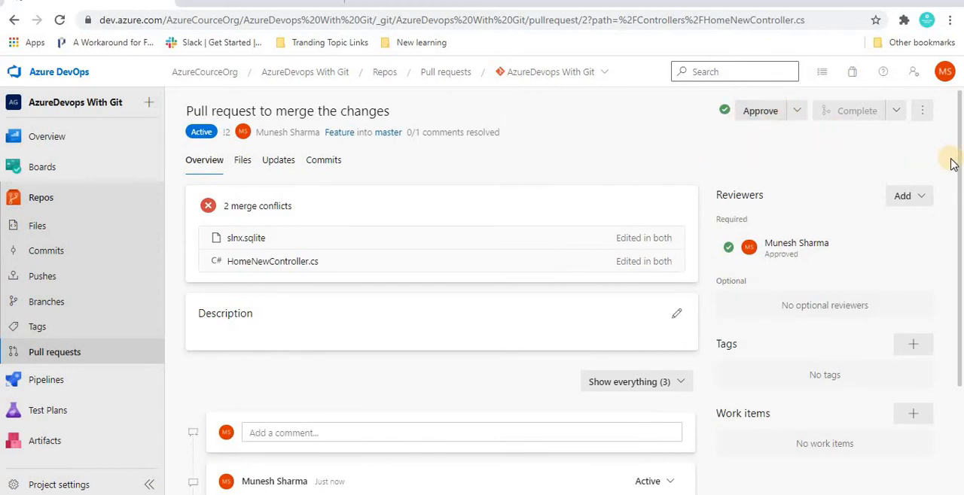
Check the pull request's available completion choices and its additional actions without applying any of them
{"action": "left_click", "coordinate": [896, 112]}
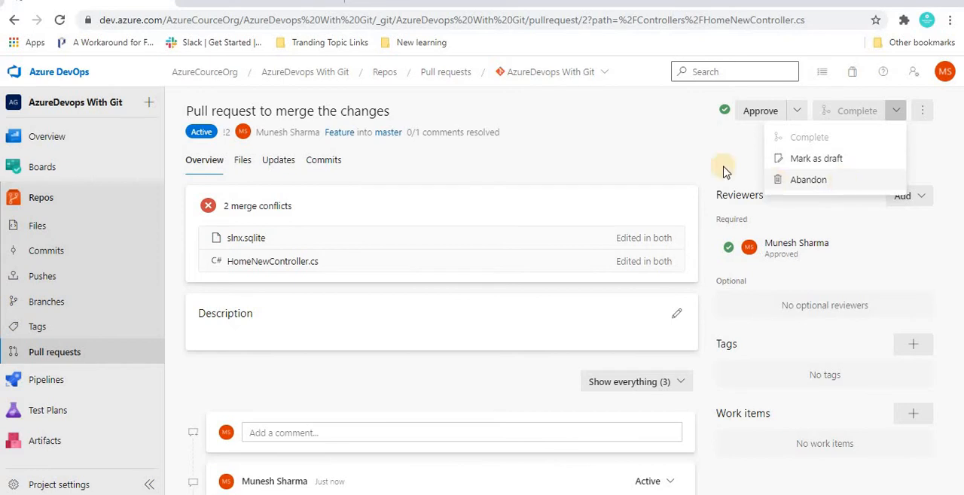
{"action": "left_click_drag", "start_coordinate": [780, 99], "coordinate": [922, 112]}
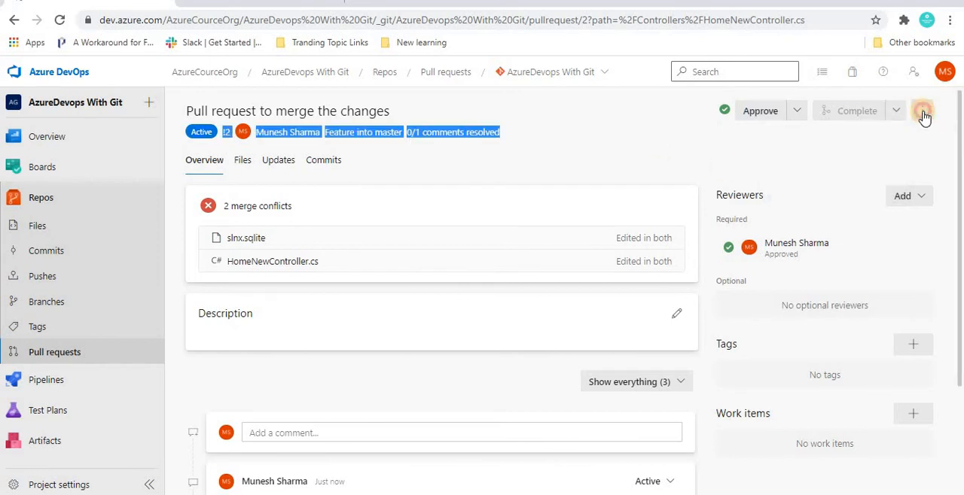
{"action": "left_click", "coordinate": [922, 113]}
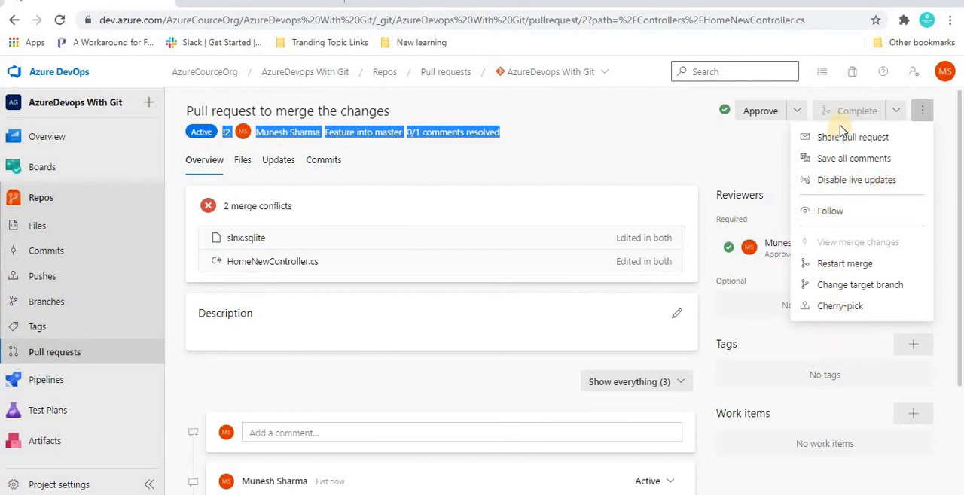
{"action": "left_click", "coordinate": [637, 145]}
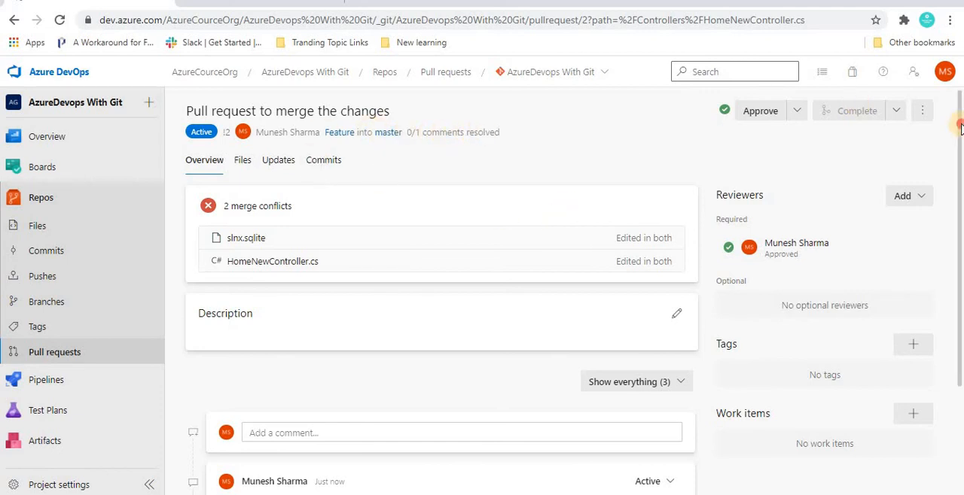
Reply "Thanks" to the "changes looks good" comment, resolve it, and check the pull request's comment status
{"action": "scroll", "coordinate": [961, 271], "scroll_direction": "down", "scroll_amount": 2}
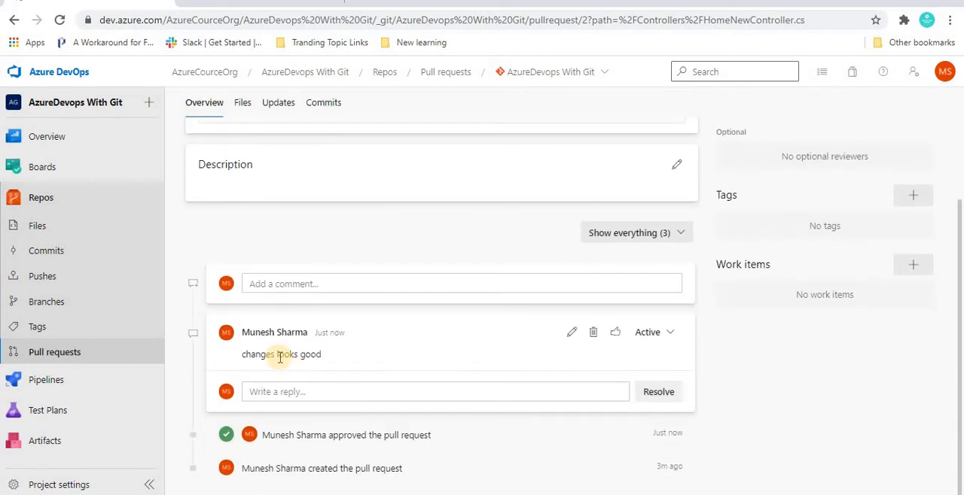
{"action": "left_click", "coordinate": [299, 395]}
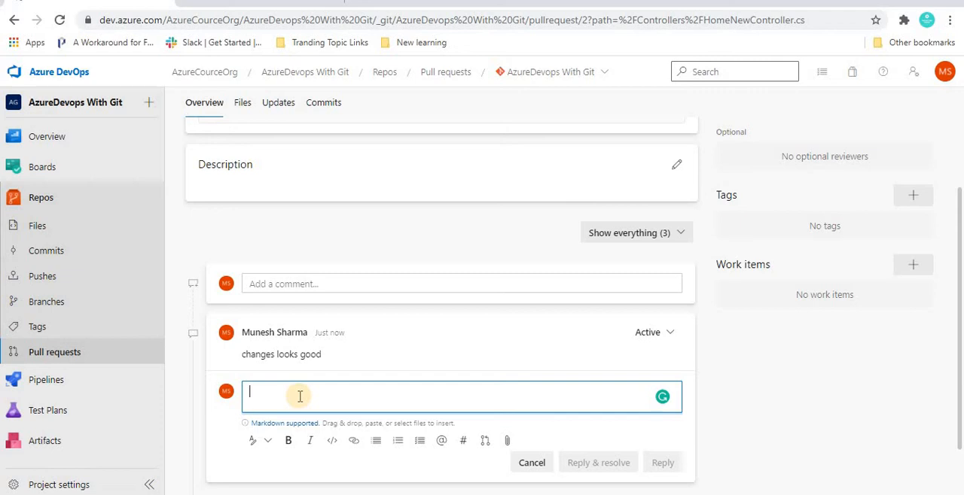
{"action": "type", "text": "Thanks"}
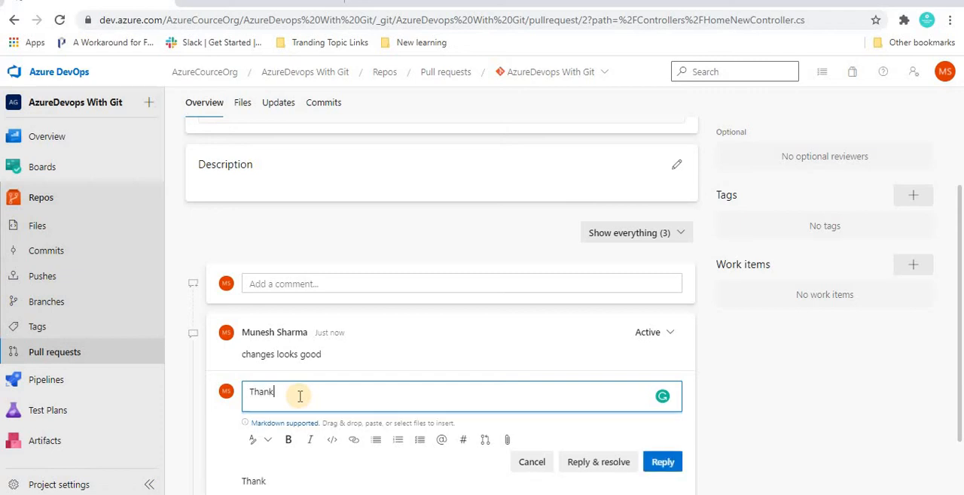
{"action": "left_click", "coordinate": [586, 463]}
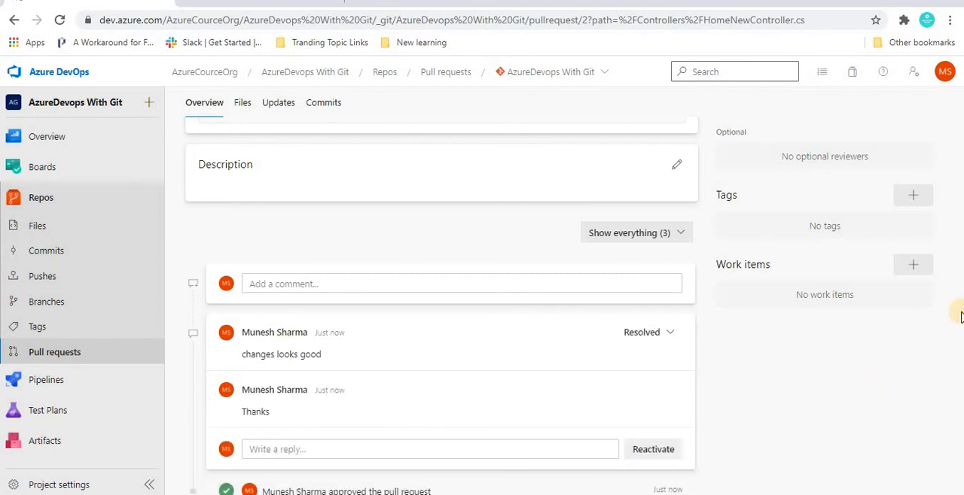
{"action": "scroll", "coordinate": [454, 220], "scroll_direction": "up", "scroll_amount": 2}
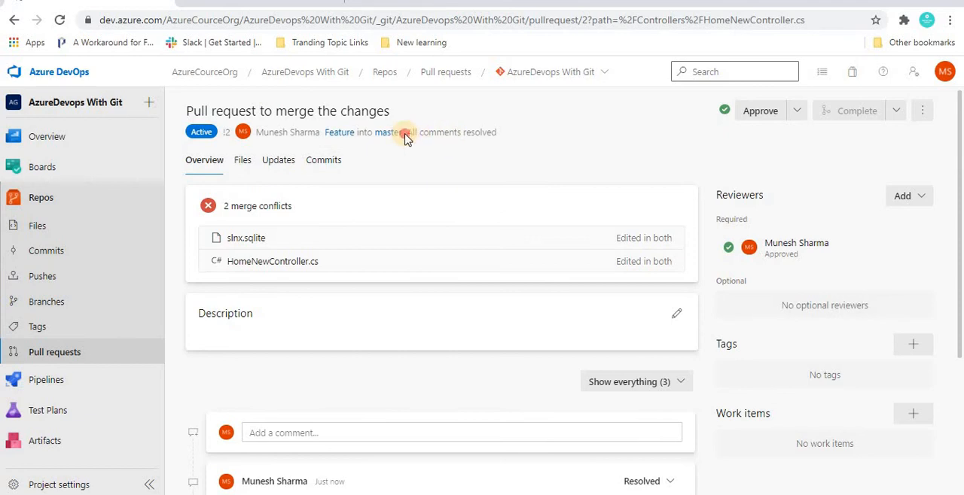
{"action": "left_click_drag", "start_coordinate": [405, 134], "coordinate": [547, 135]}
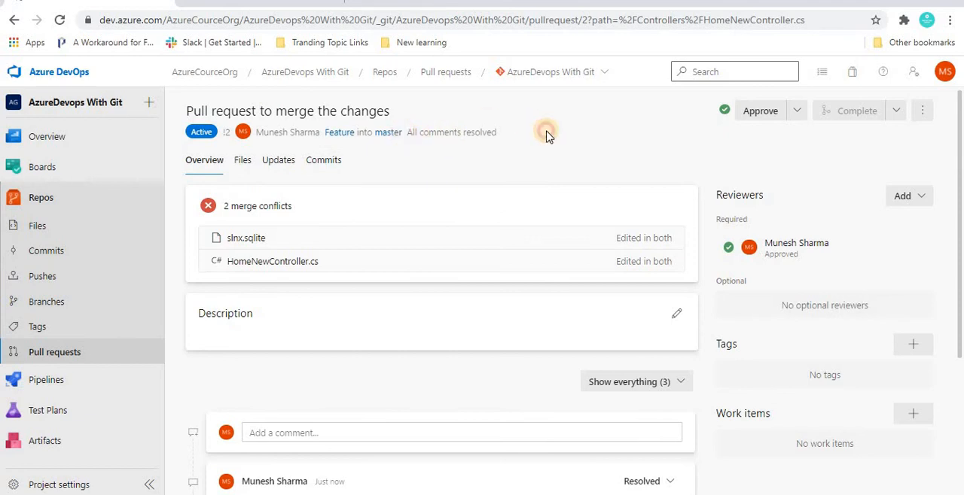
{"action": "left_click", "coordinate": [444, 178]}
Compare the HomeNewController.cs changes in the pull request's files side by side, through to the AddOperation method
{"action": "left_click", "coordinate": [244, 161]}
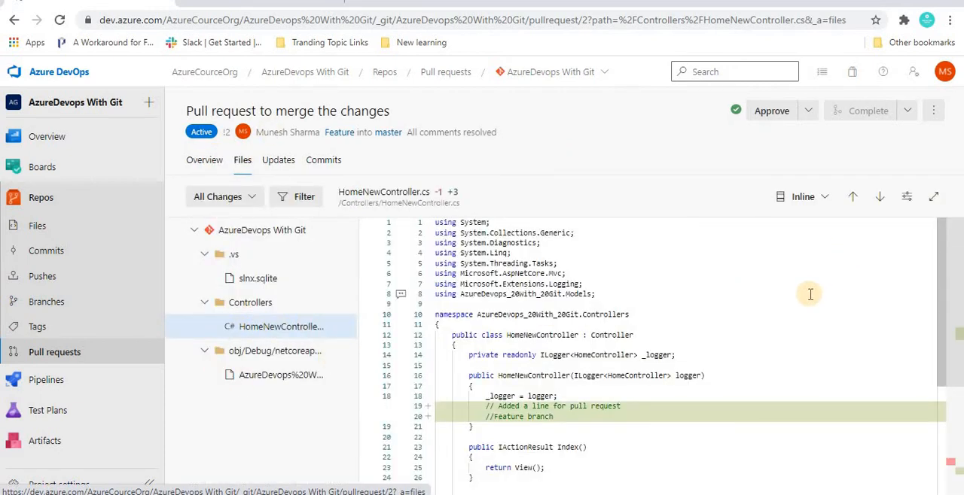
{"action": "left_click", "coordinate": [804, 198]}
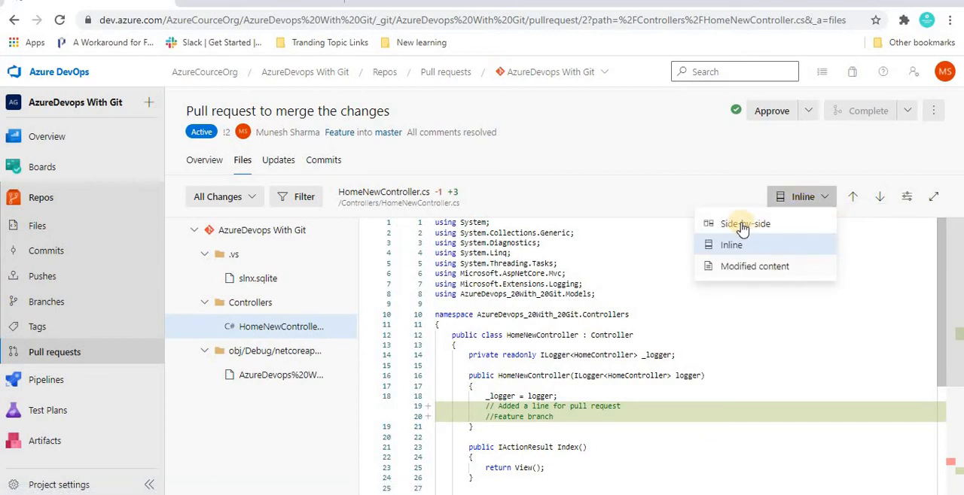
{"action": "left_click", "coordinate": [743, 224]}
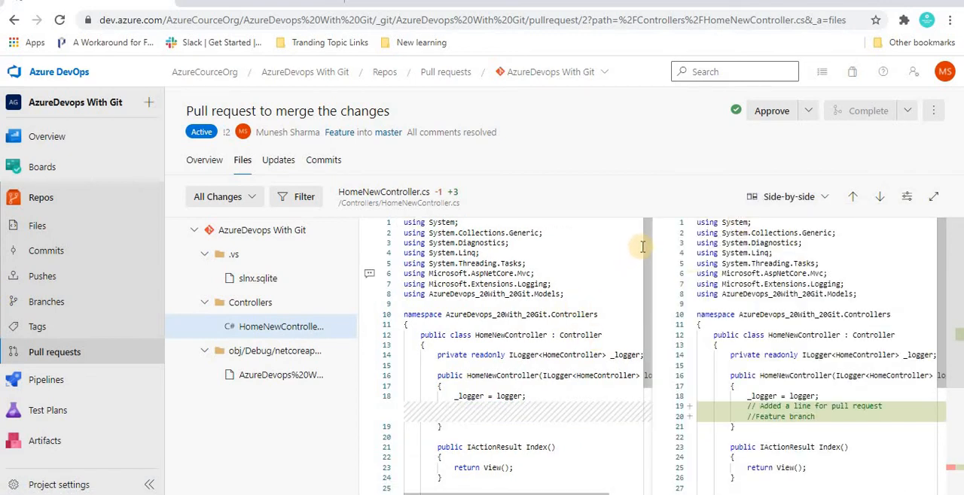
{"action": "left_click_drag", "start_coordinate": [649, 249], "coordinate": [653, 317]}
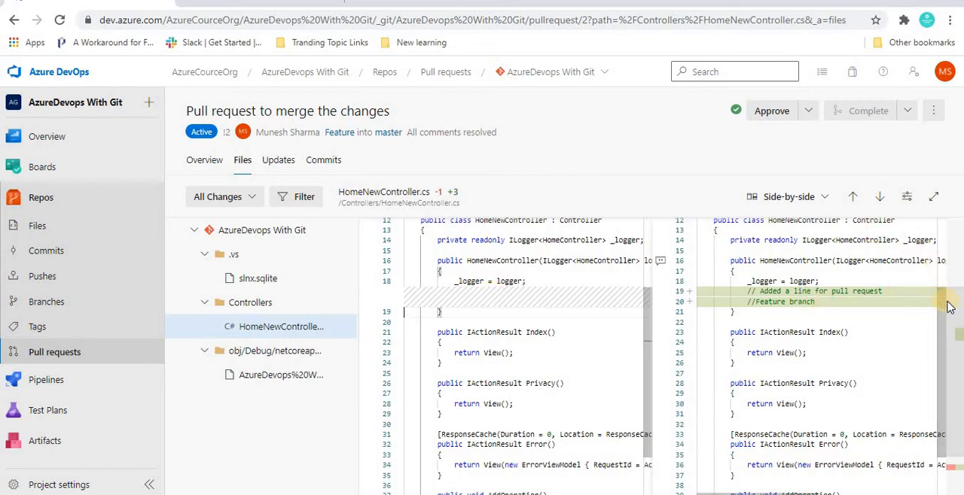
{"action": "scroll", "coordinate": [775, 384], "scroll_direction": "down", "scroll_amount": 1}
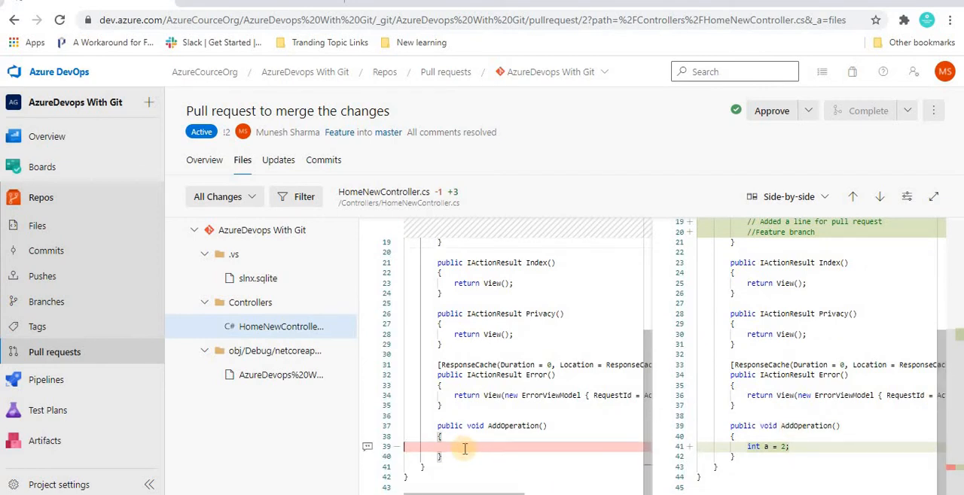
{"action": "left_click", "coordinate": [939, 231]}
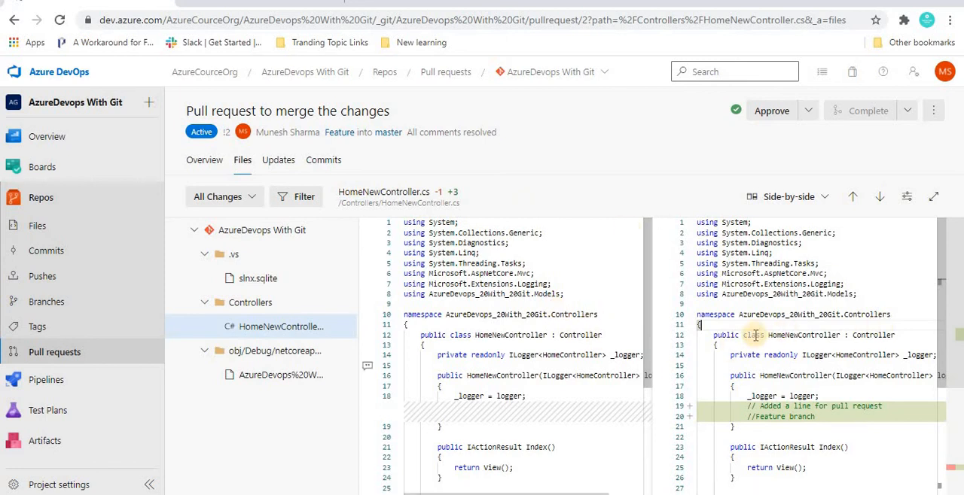
Show only the modified content of HomeNewController.cs and examine the added "//Feature branch" line
{"action": "left_click", "coordinate": [827, 196]}
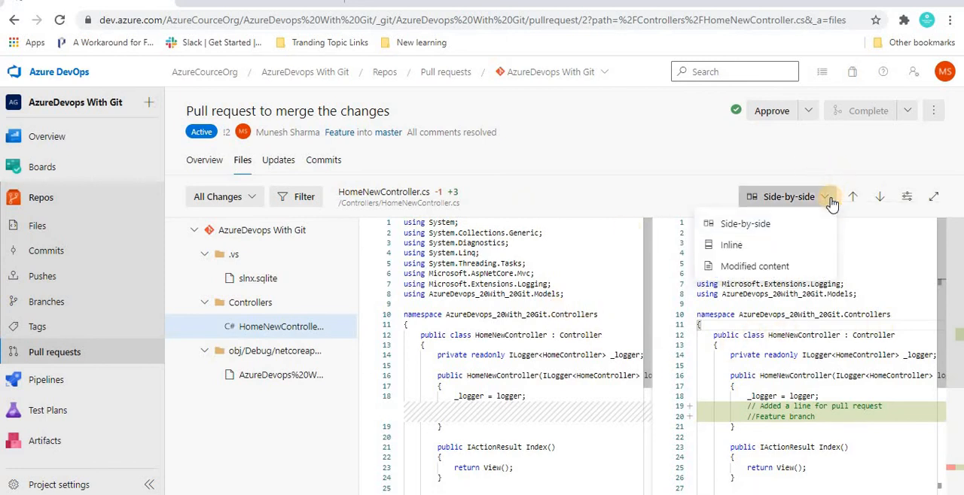
{"action": "left_click", "coordinate": [752, 268]}
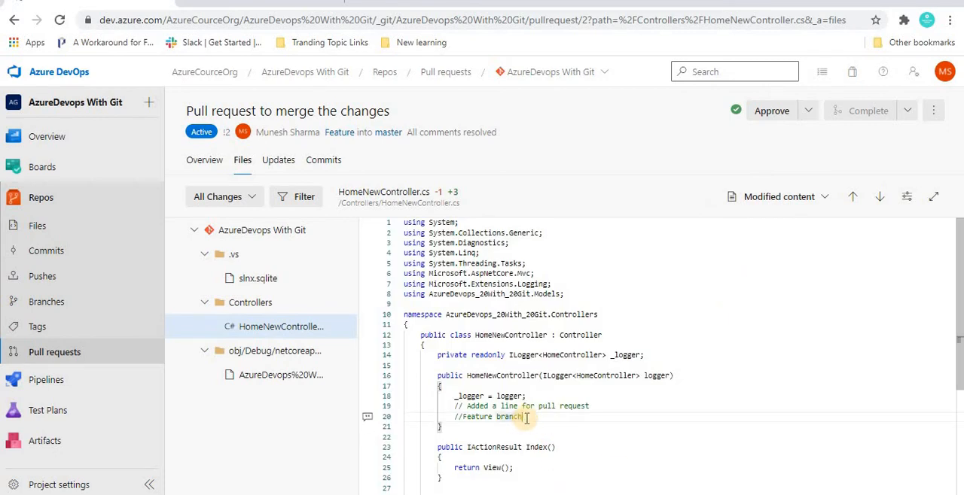
{"action": "left_click_drag", "start_coordinate": [515, 418], "coordinate": [444, 421]}
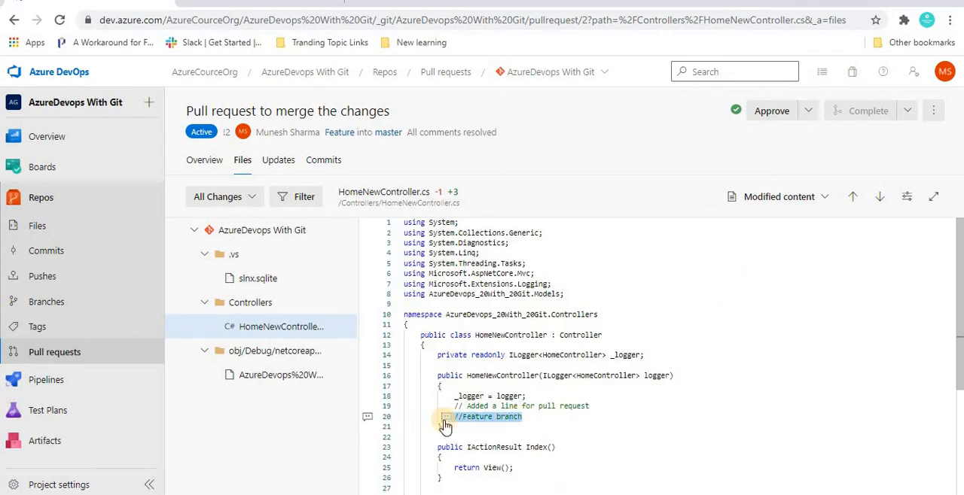
{"action": "left_click", "coordinate": [526, 417]}
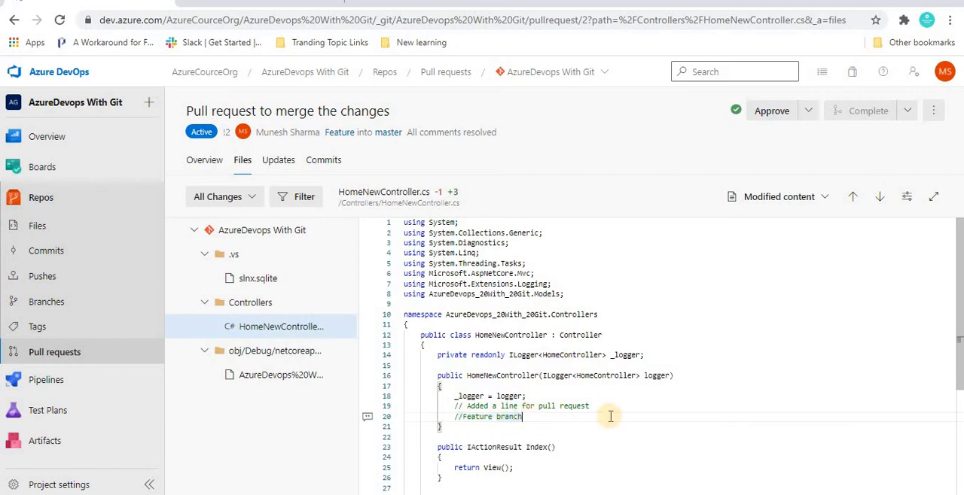
Open an inline comment on the "//Feature branch" line in HomeNewController.cs and cancel it without posting
{"action": "left_click", "coordinate": [369, 419]}
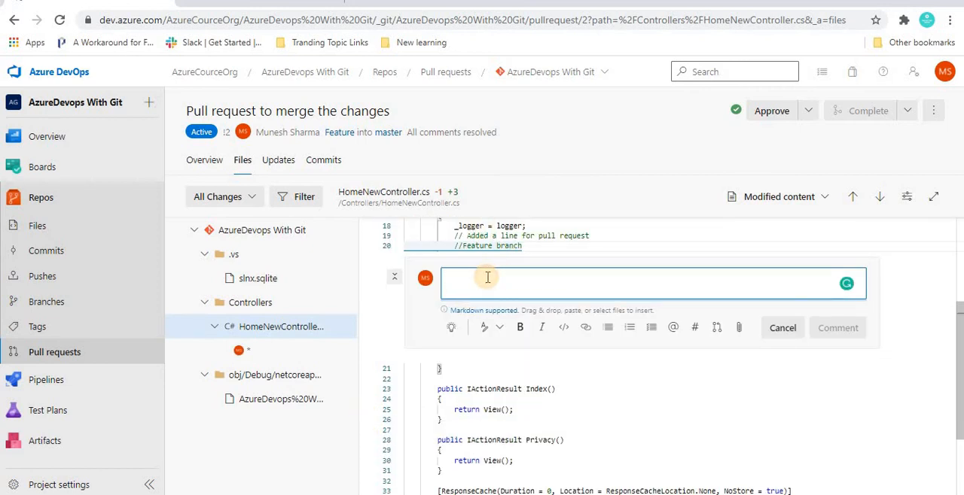
{"action": "left_click", "coordinate": [777, 329]}
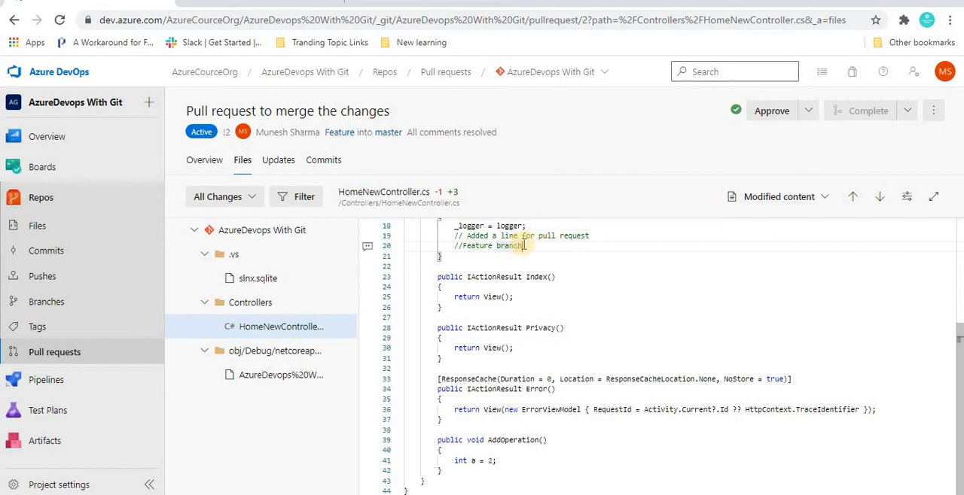
{"action": "left_click_drag", "start_coordinate": [528, 245], "coordinate": [406, 247]}
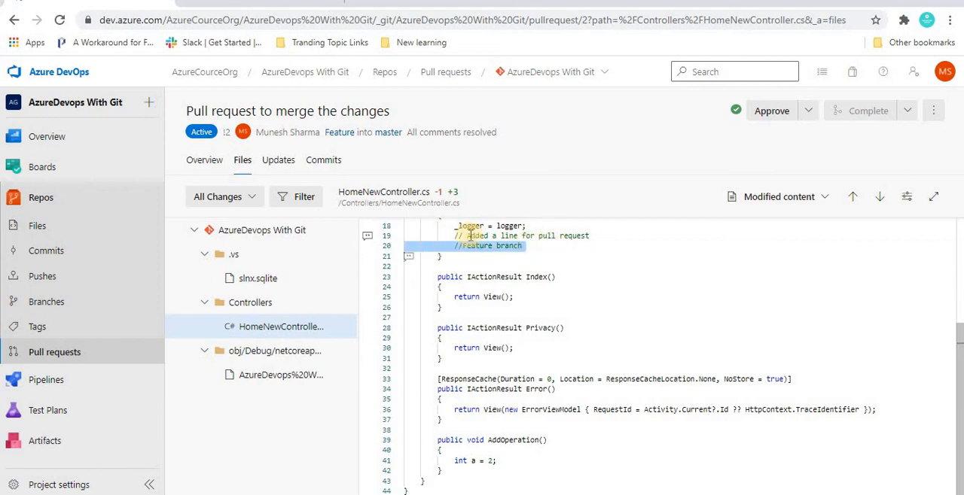
{"action": "left_click", "coordinate": [548, 239]}
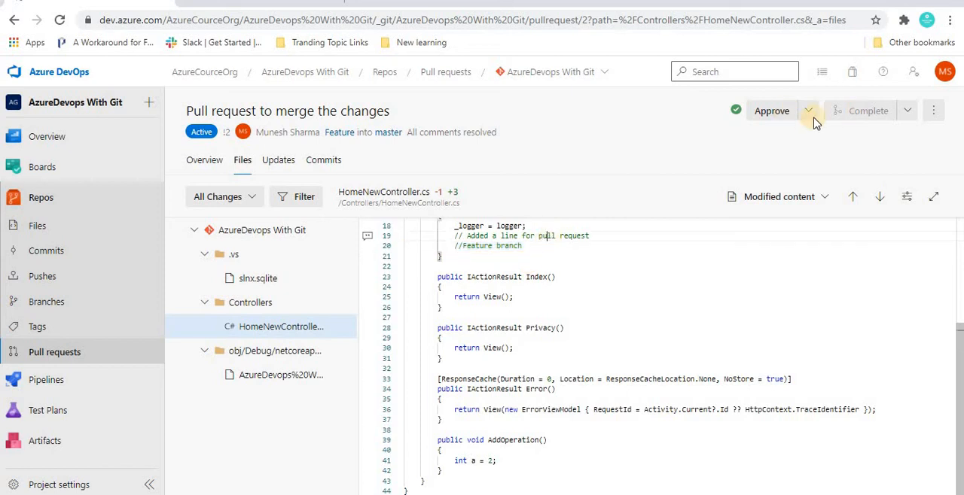
{"action": "left_click", "coordinate": [529, 279]}
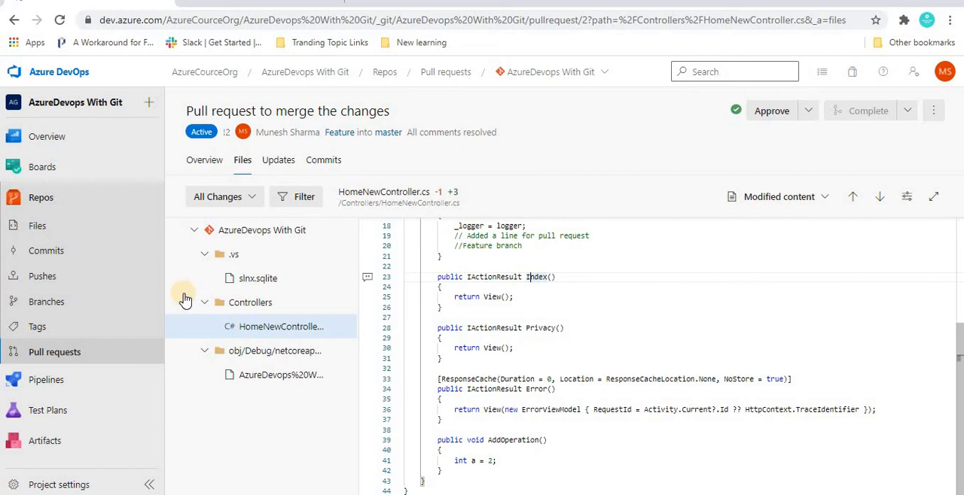
Look through the repository's own, active, completed and abandoned pull requests
{"action": "left_click", "coordinate": [48, 353]}
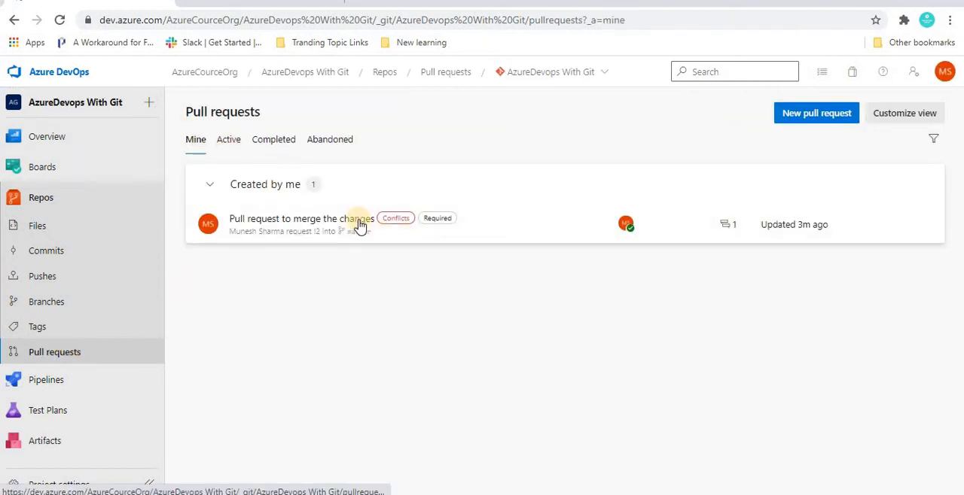
{"action": "left_click", "coordinate": [395, 225]}
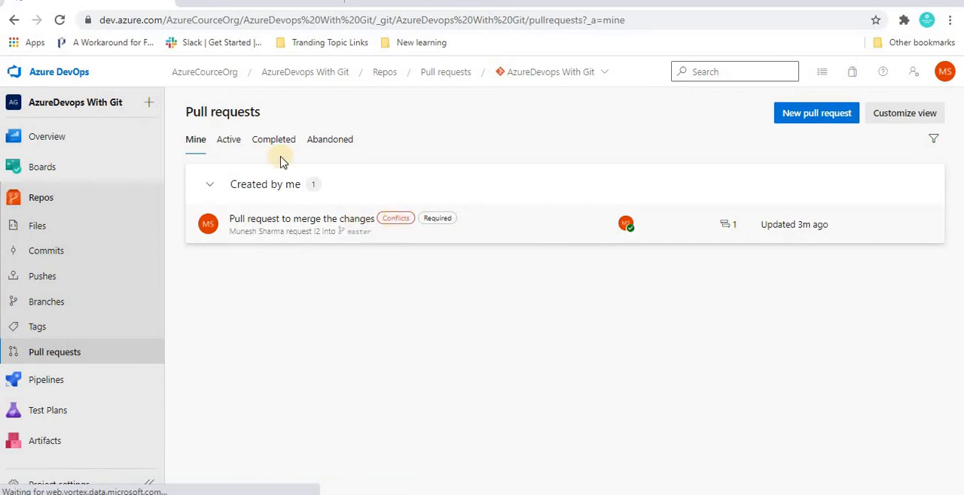
{"action": "left_click", "coordinate": [217, 144]}
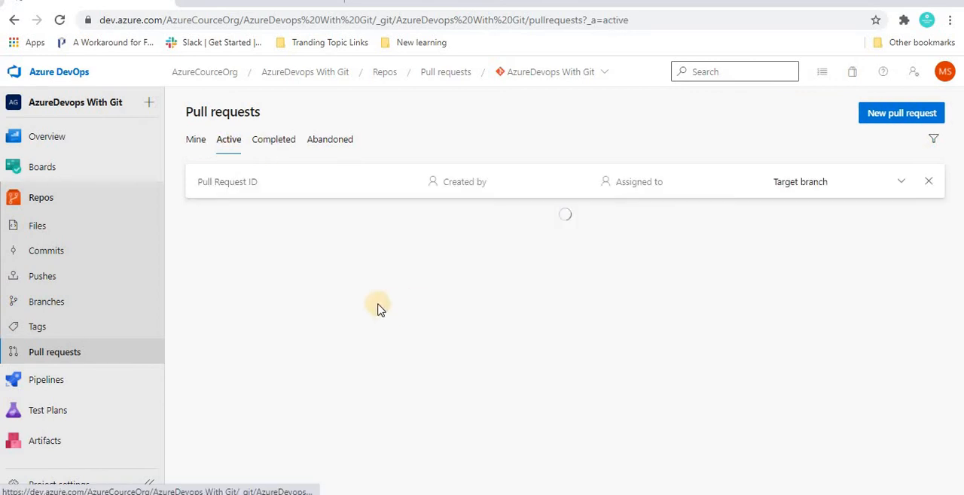
{"action": "left_click", "coordinate": [276, 148]}
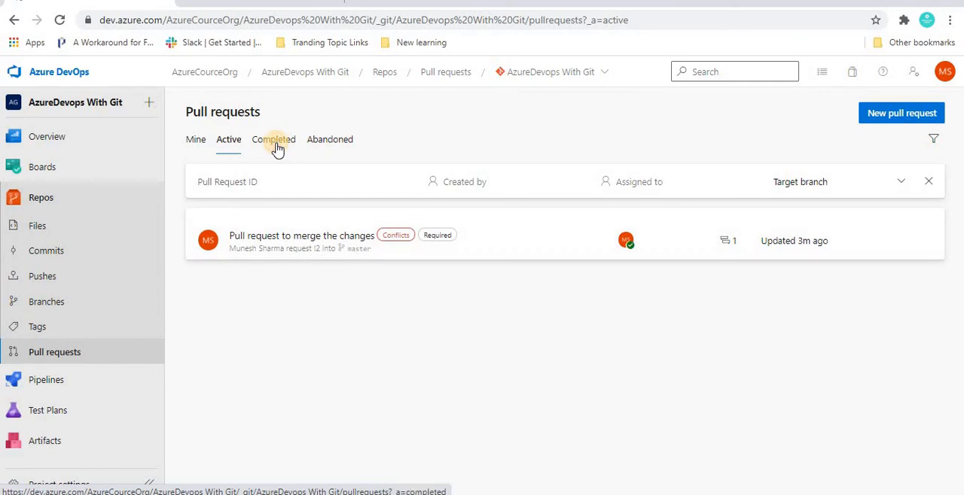
{"action": "left_click", "coordinate": [334, 145]}
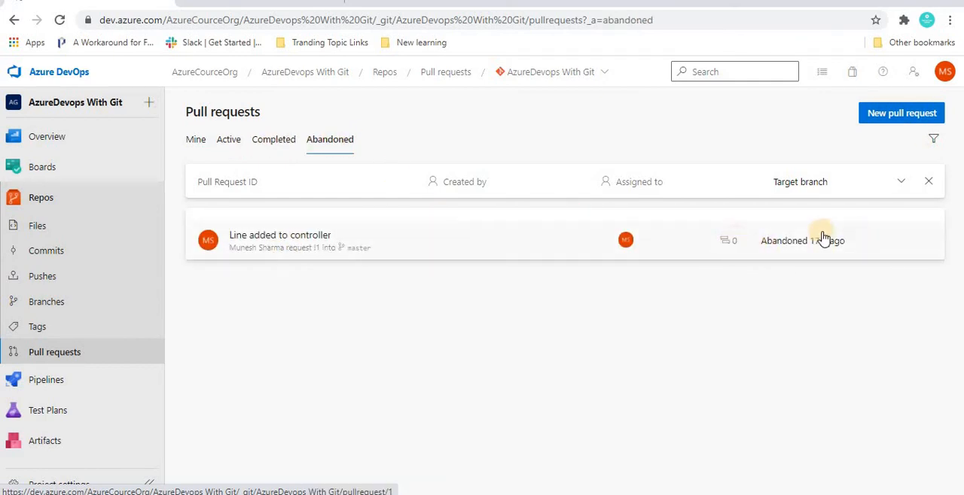
Try to reactivate the abandoned pull request "Line added to controller", and reopen "Pull request to merge the changes"
{"action": "left_click", "coordinate": [294, 242]}
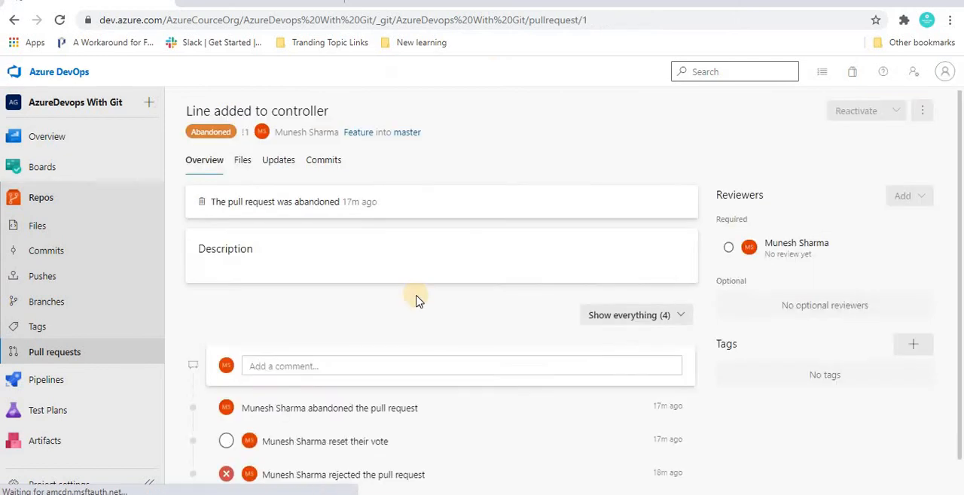
{"action": "left_click", "coordinate": [858, 113]}
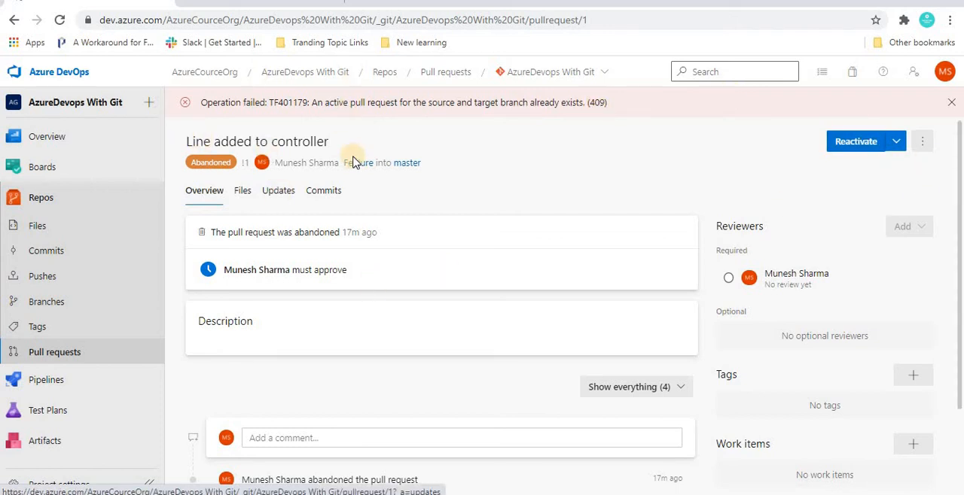
{"action": "left_click", "coordinate": [57, 353]}
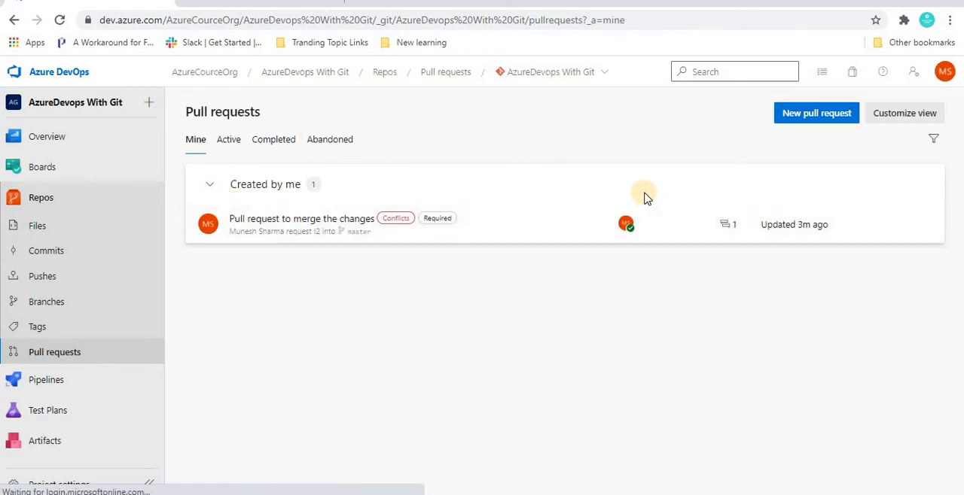
{"action": "left_click", "coordinate": [577, 225]}
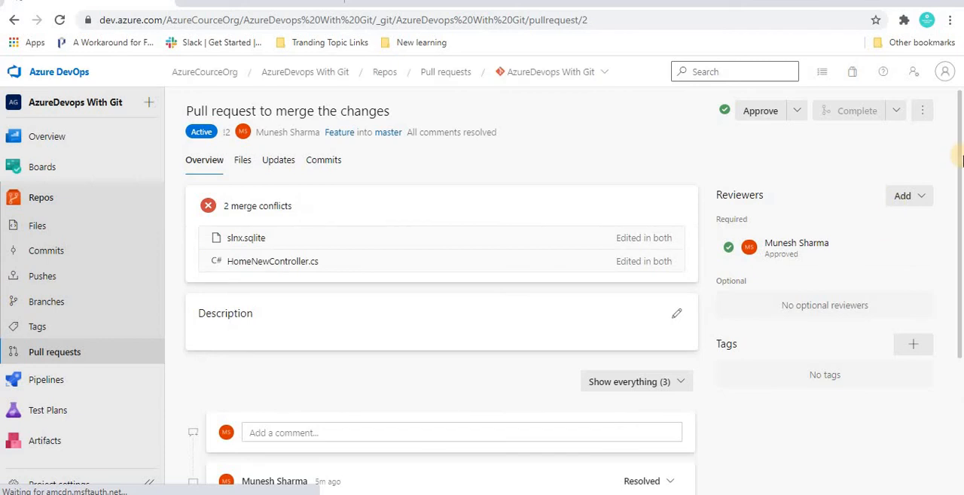
Open HomeNewController.cs from the Controllers folder in the repository files on the master branch
{"action": "scroll", "coordinate": [921, 290], "scroll_direction": "down", "scroll_amount": 3}
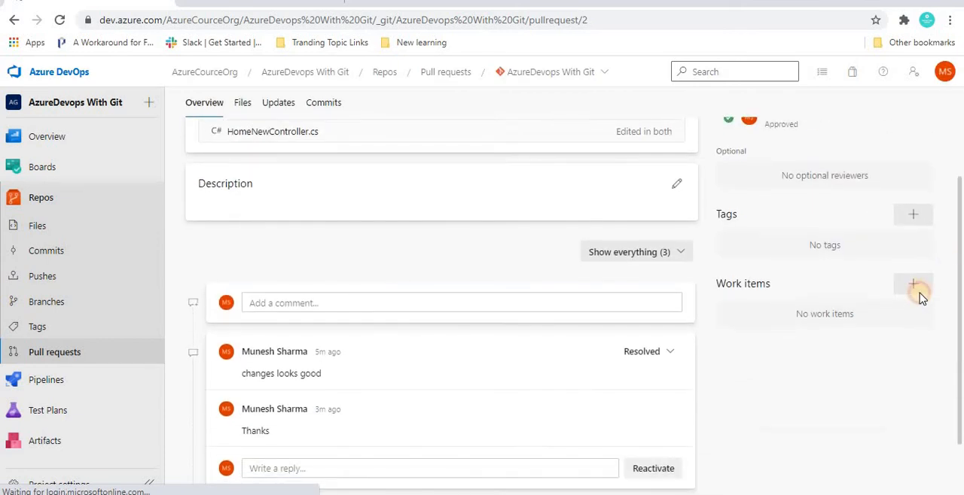
{"action": "scroll", "coordinate": [917, 147], "scroll_direction": "up", "scroll_amount": 2}
{"action": "scroll", "coordinate": [917, 147], "scroll_direction": "up", "scroll_amount": 1}
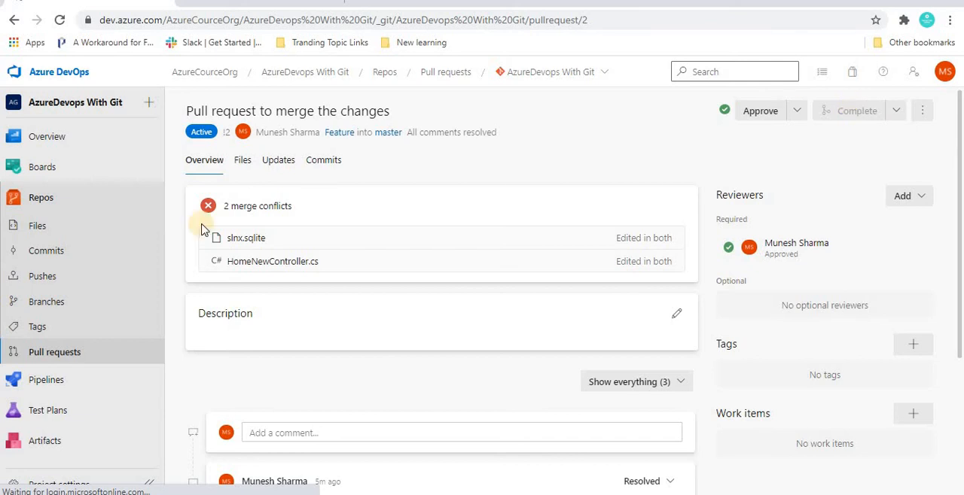
{"action": "left_click", "coordinate": [51, 228]}
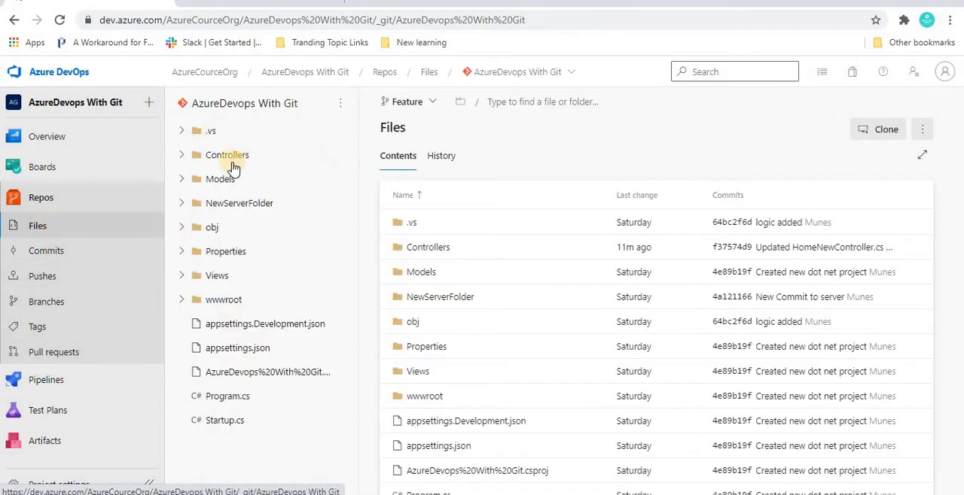
{"action": "left_click", "coordinate": [413, 103]}
{"action": "left_click", "coordinate": [411, 178]}
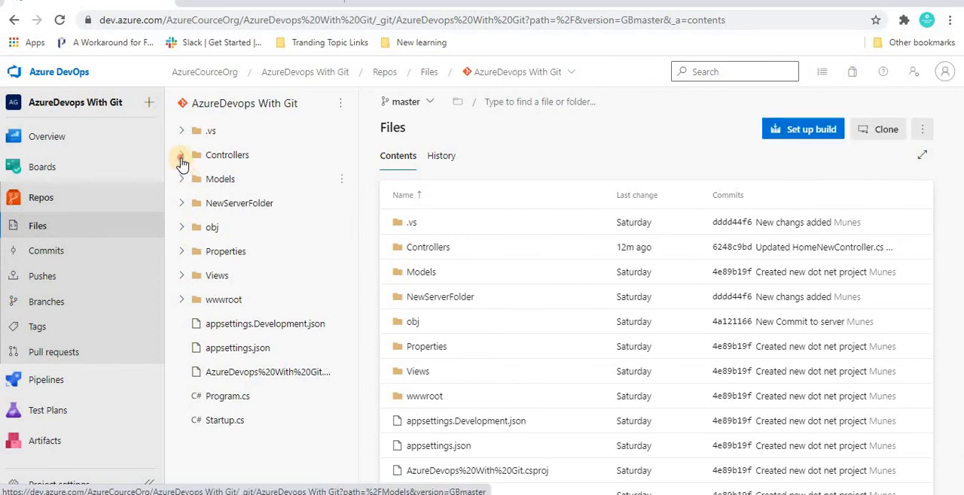
{"action": "left_click", "coordinate": [181, 154]}
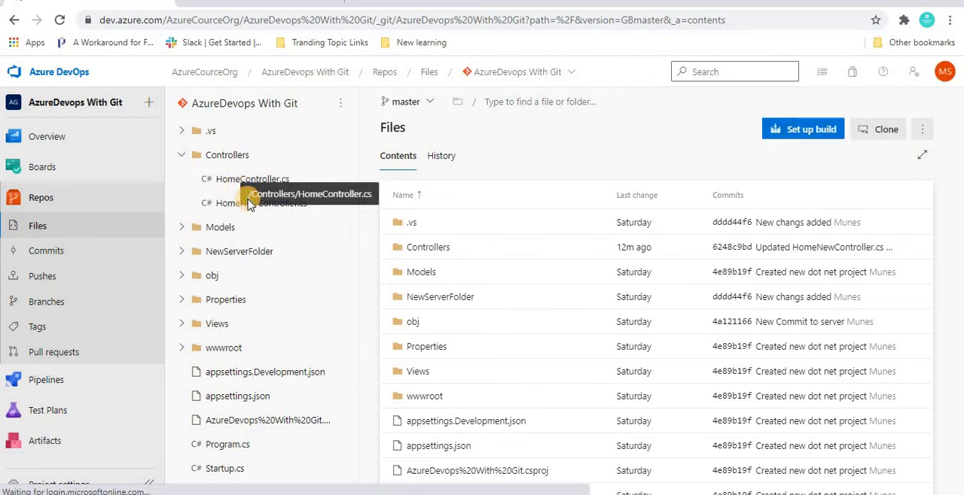
{"action": "left_click", "coordinate": [229, 205]}
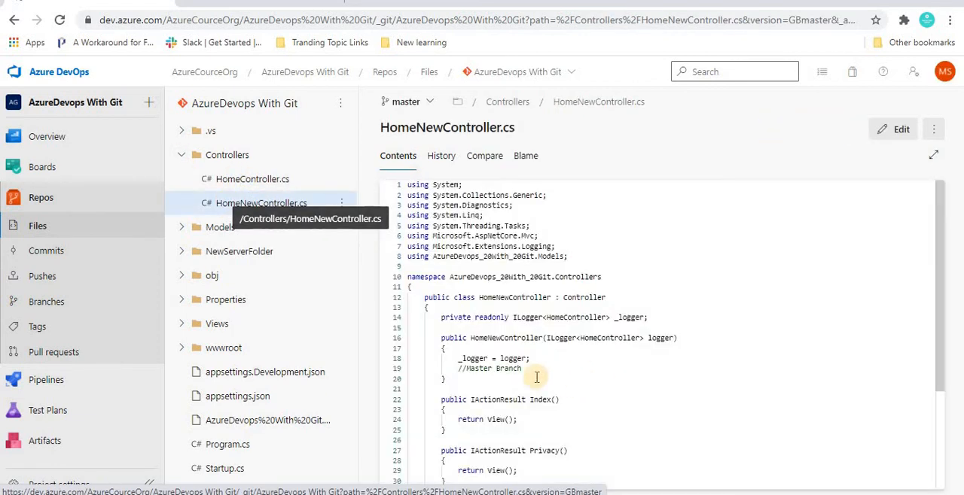
Delete the "//Master Branch" line from HomeNewController.cs and commit the change to master with the comment "Updated HomeNewController.cs"
{"action": "left_click_drag", "start_coordinate": [544, 358], "coordinate": [544, 358]}
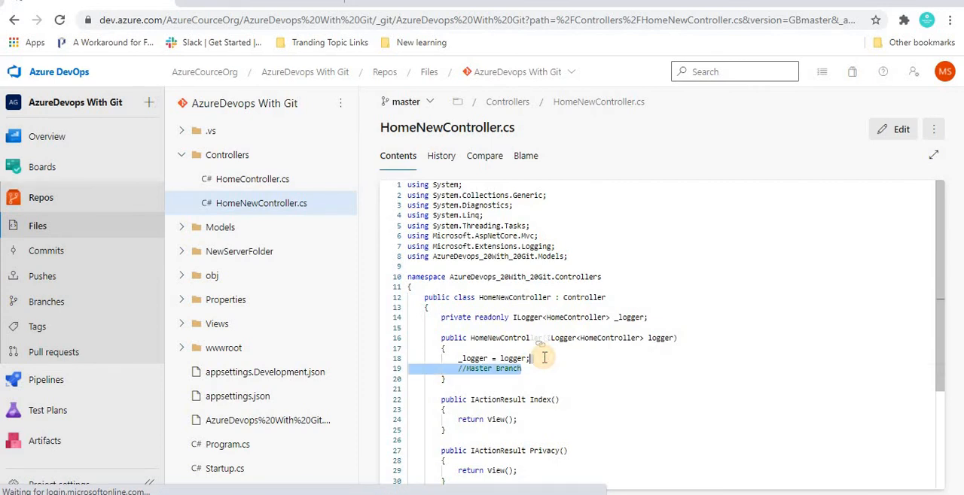
{"action": "left_click", "coordinate": [896, 129]}
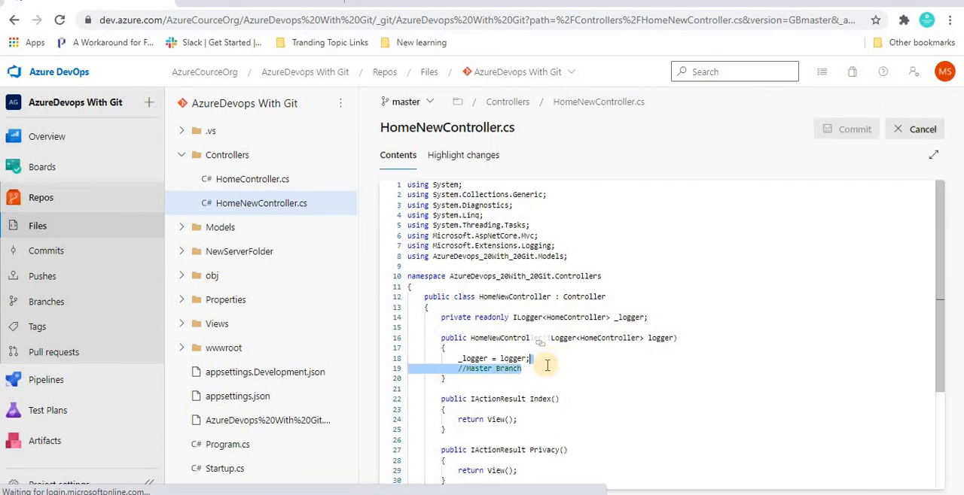
{"action": "key", "text": "Delete"}
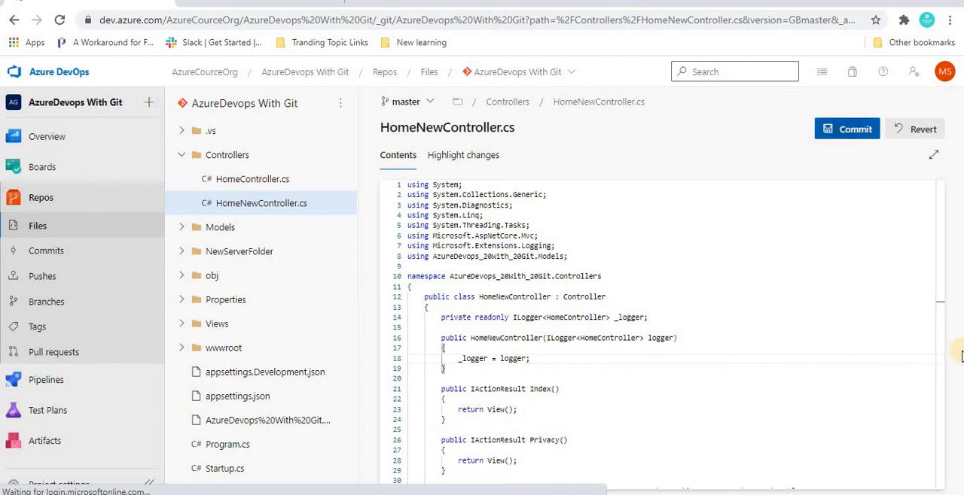
{"action": "left_click", "coordinate": [834, 131]}
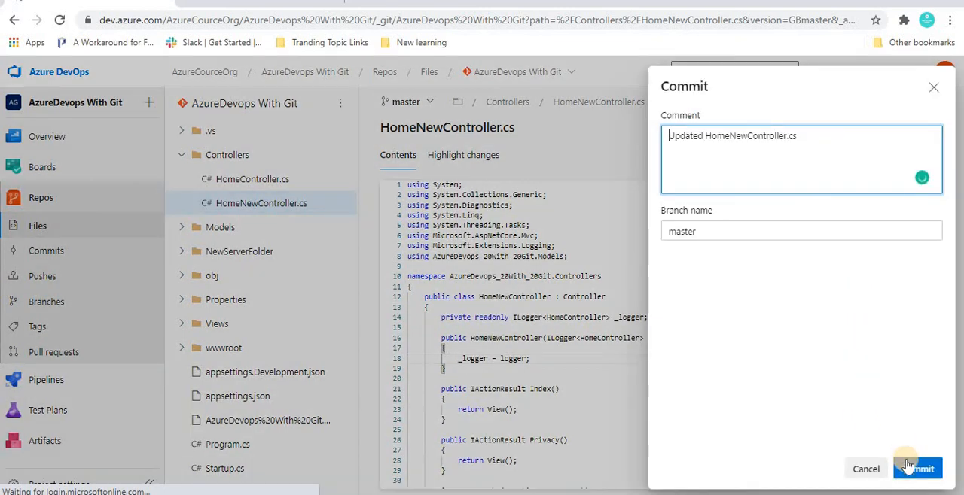
{"action": "left_click", "coordinate": [907, 469]}
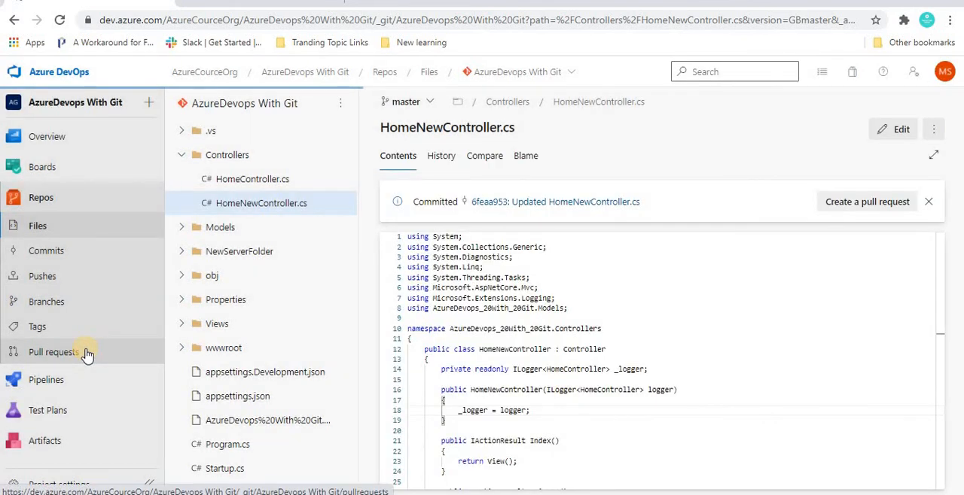
Reopen "Pull request to merge the changes" and review the changes to HomeNewController.cs among its changed files
{"action": "left_click", "coordinate": [47, 360]}
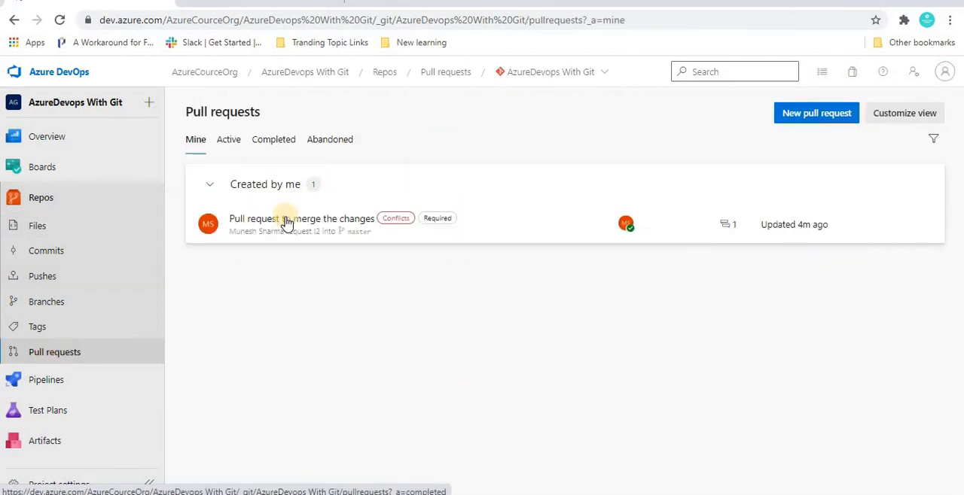
{"action": "left_click", "coordinate": [286, 222]}
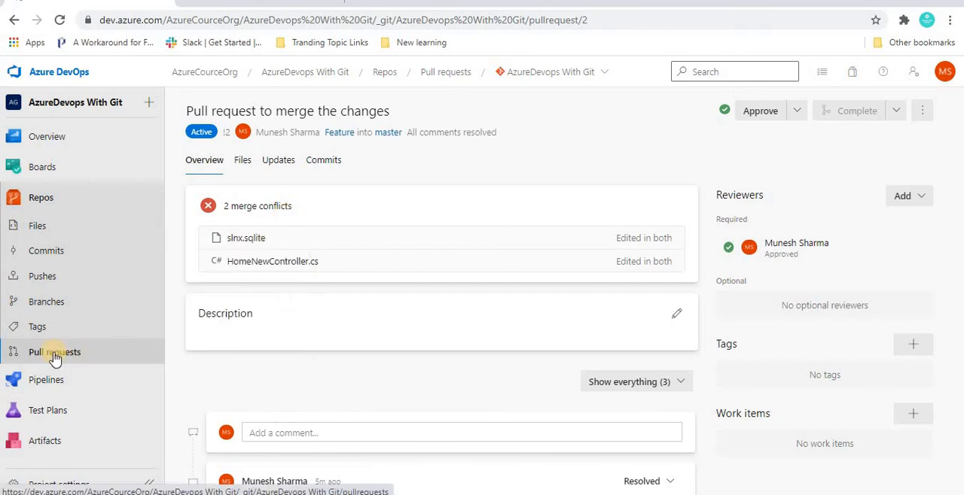
{"action": "left_click", "coordinate": [242, 162]}
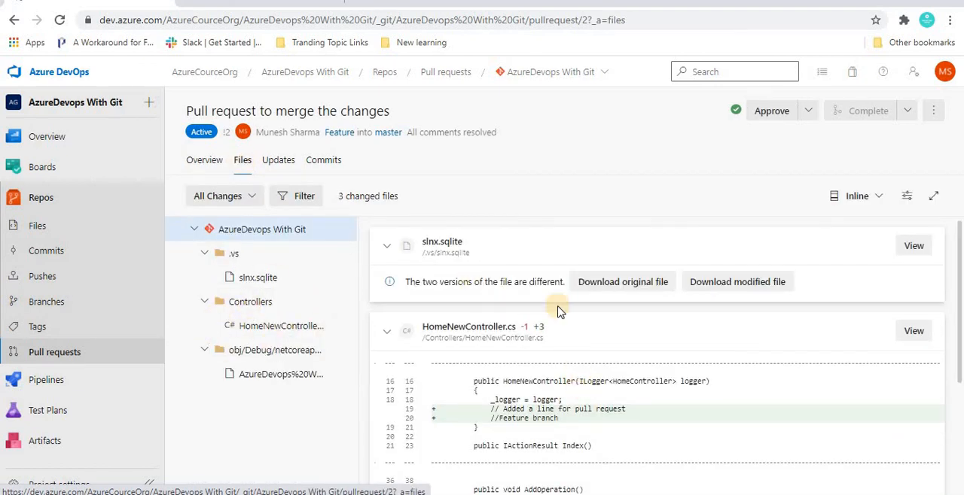
{"action": "left_click", "coordinate": [275, 327]}
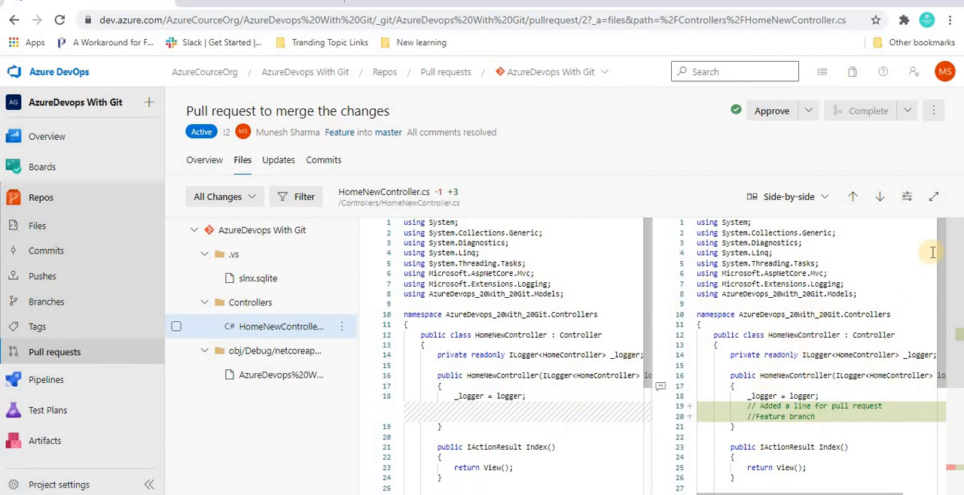
{"action": "left_click_drag", "start_coordinate": [941, 253], "coordinate": [916, 268]}
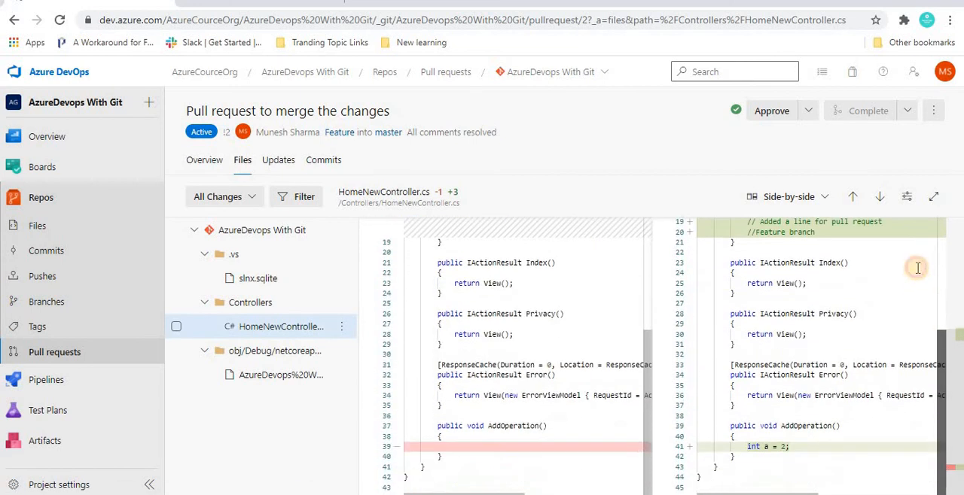
{"action": "left_click", "coordinate": [261, 230]}
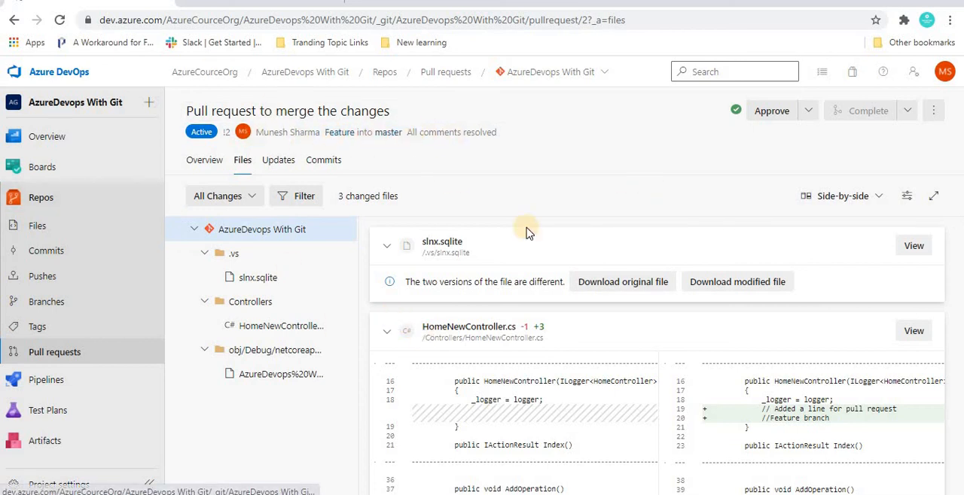
{"action": "left_click", "coordinate": [942, 113]}
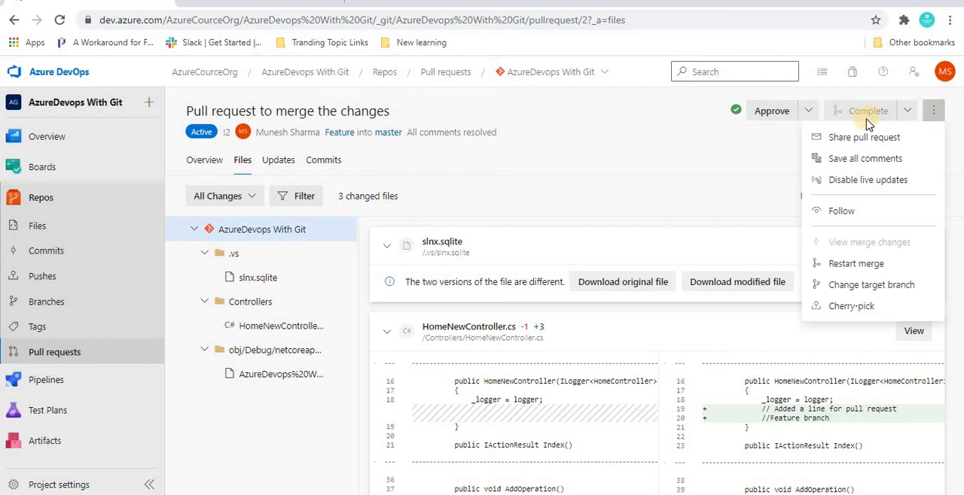
{"action": "left_click", "coordinate": [928, 117]}
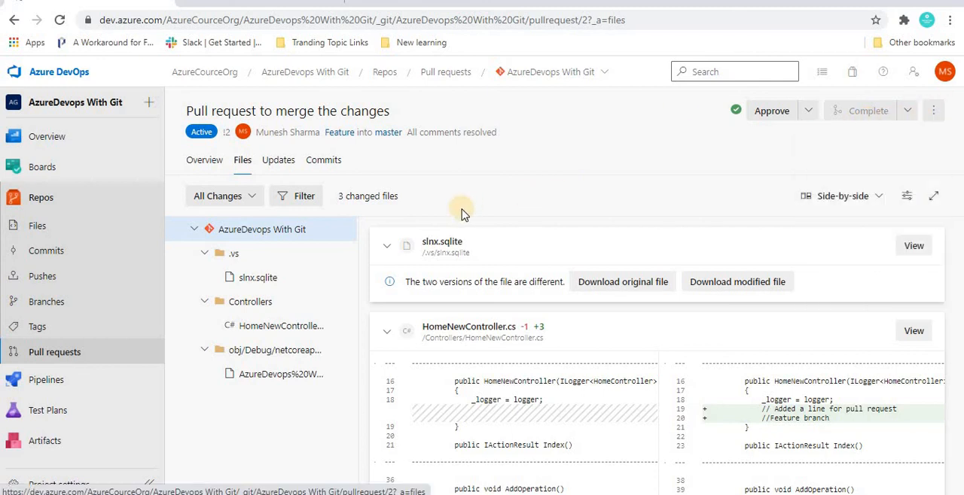
{"action": "left_click", "coordinate": [933, 113]}
{"action": "left_click", "coordinate": [304, 199]}
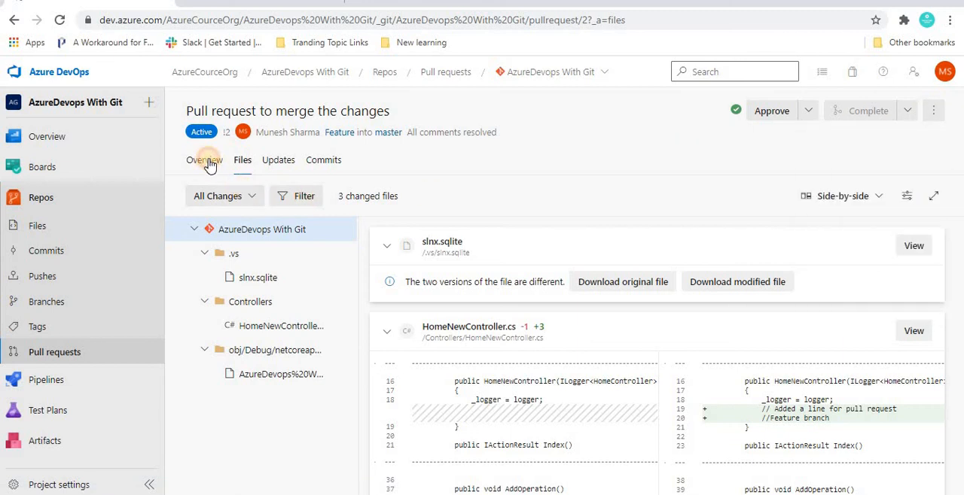
Check the pull request's overview for remaining merge conflicts and inspect the changed file slnx.sqlite
{"action": "left_click", "coordinate": [208, 162]}
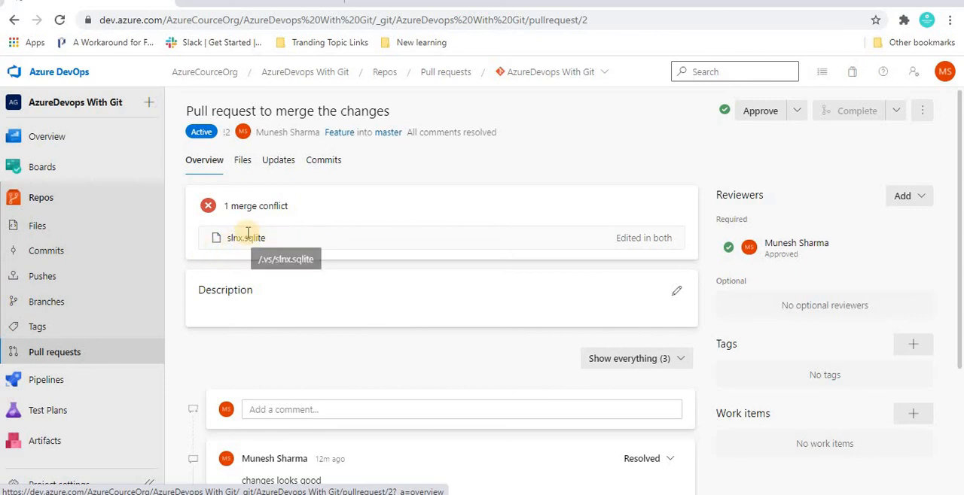
{"action": "left_click", "coordinate": [242, 158]}
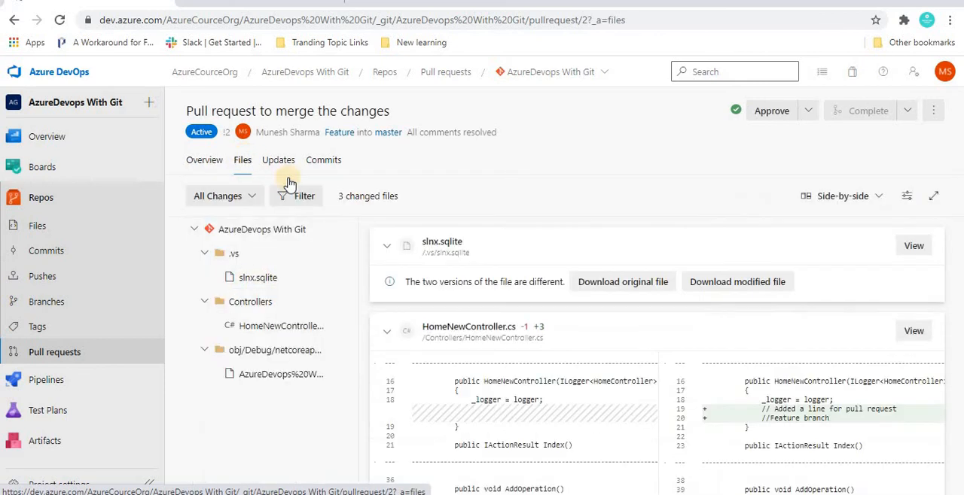
{"action": "left_click", "coordinate": [262, 279]}
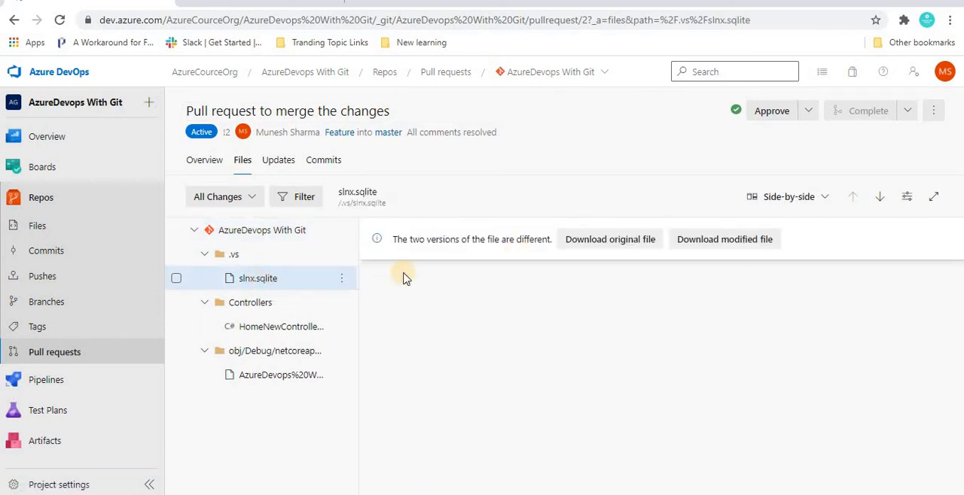
Restart the merge of the pull request and recheck its conflict status on the overview
{"action": "left_click", "coordinate": [934, 110]}
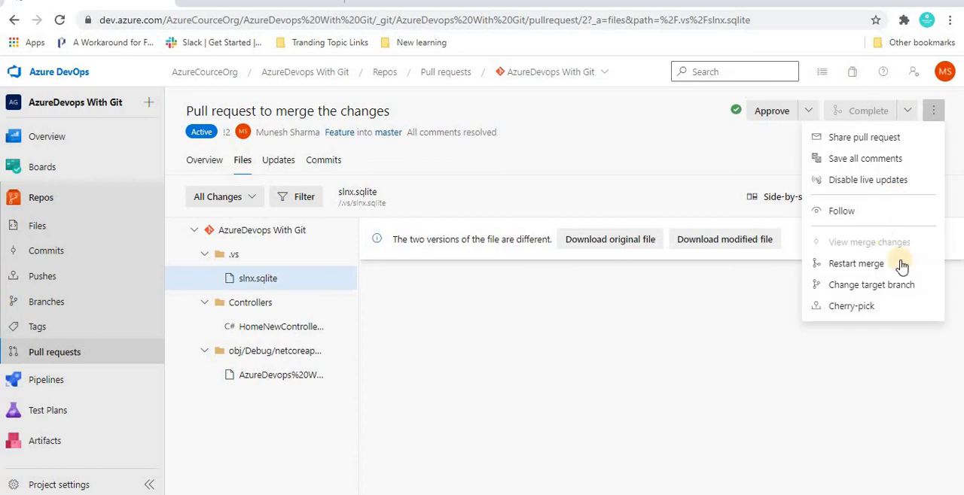
{"action": "left_click", "coordinate": [853, 264]}
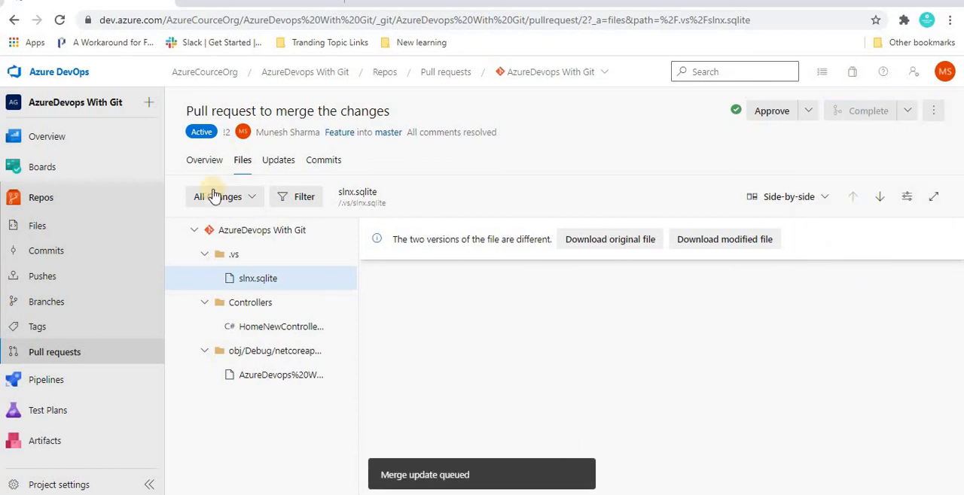
{"action": "left_click", "coordinate": [202, 158]}
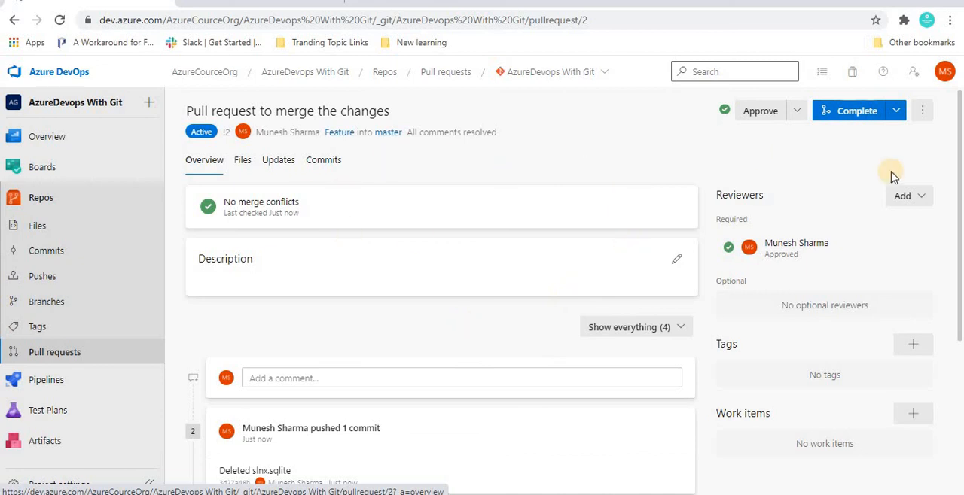
Complete the pull request from Feature into master using the merge type Merge (no fast forward)
{"action": "left_click", "coordinate": [931, 111]}
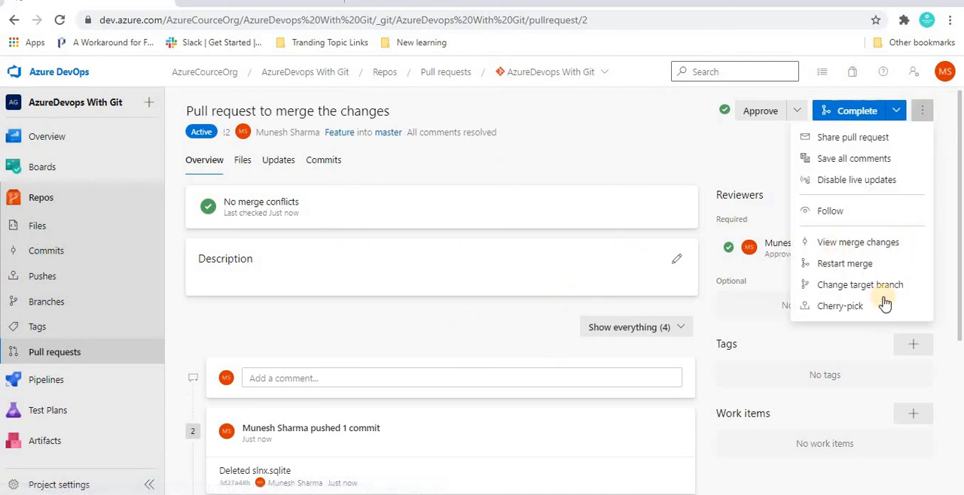
{"action": "left_click", "coordinate": [648, 157]}
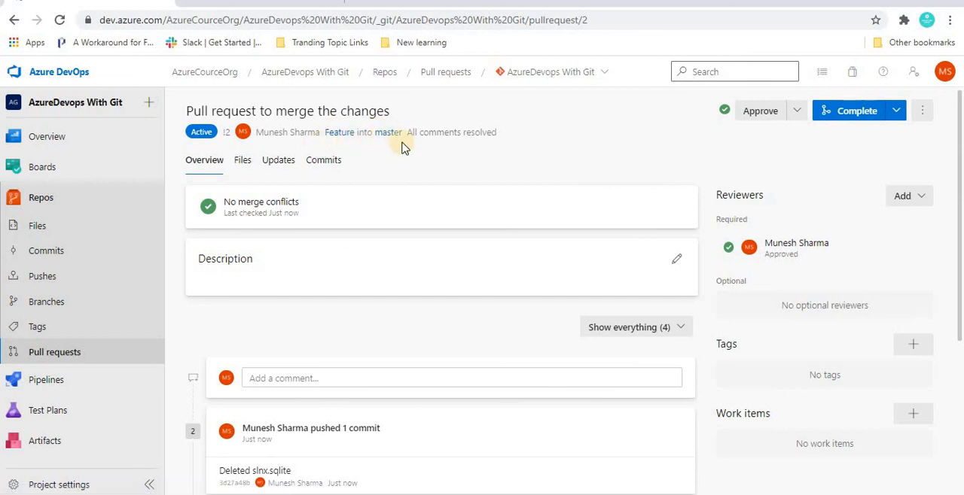
{"action": "left_click", "coordinate": [851, 116]}
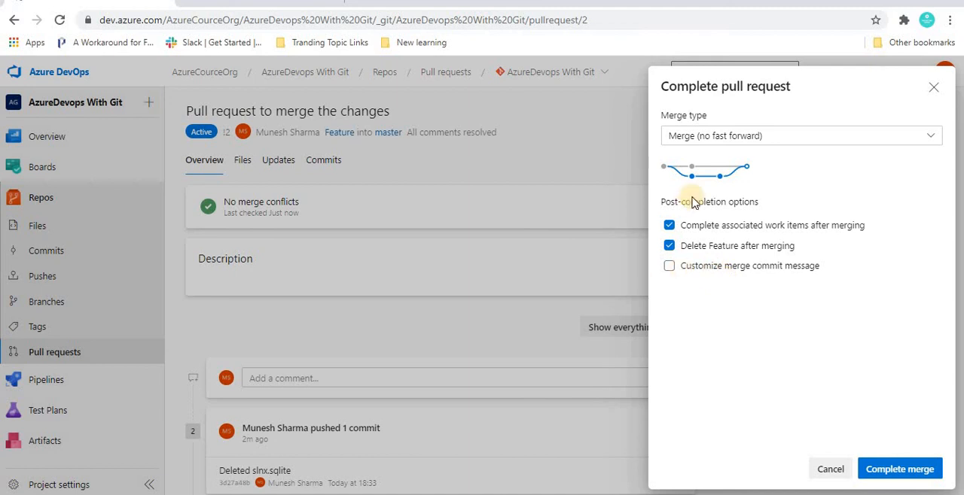
{"action": "left_click", "coordinate": [670, 225]}
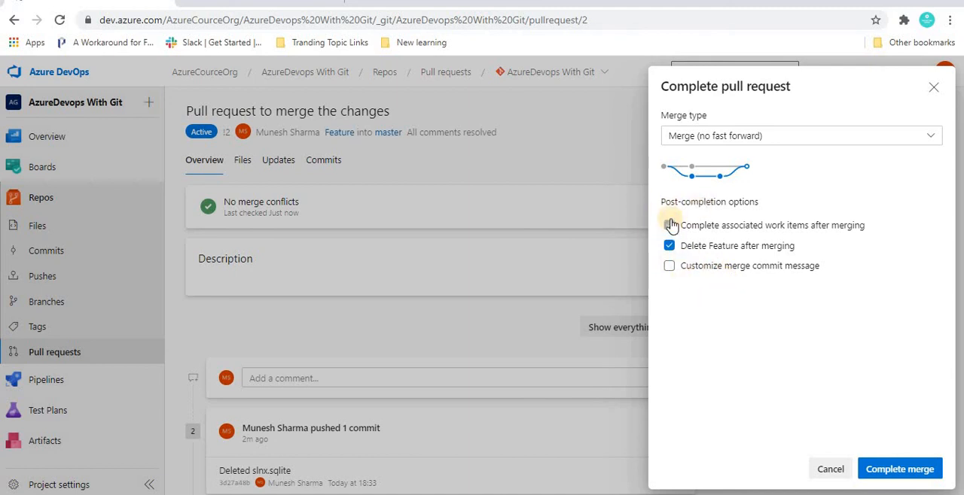
{"action": "left_click", "coordinate": [670, 226]}
{"action": "left_click", "coordinate": [883, 471]}
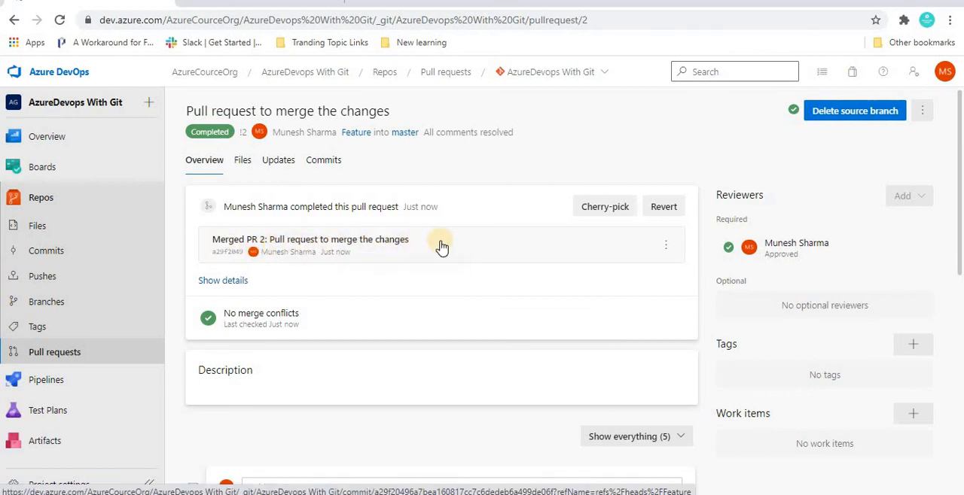
Review the changes in the pull request's merge commit and check the merged comment lines in HomeNewController.cs on master
{"action": "left_click", "coordinate": [382, 253]}
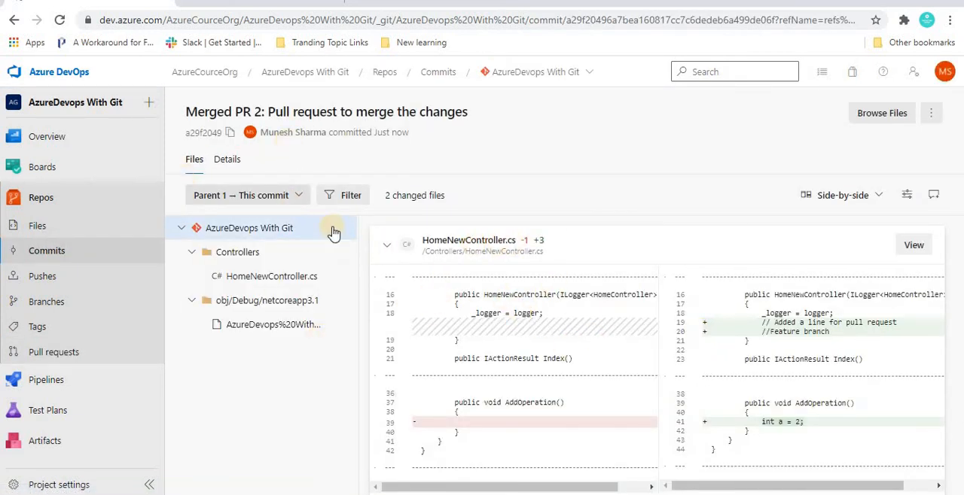
{"action": "left_click", "coordinate": [39, 227]}
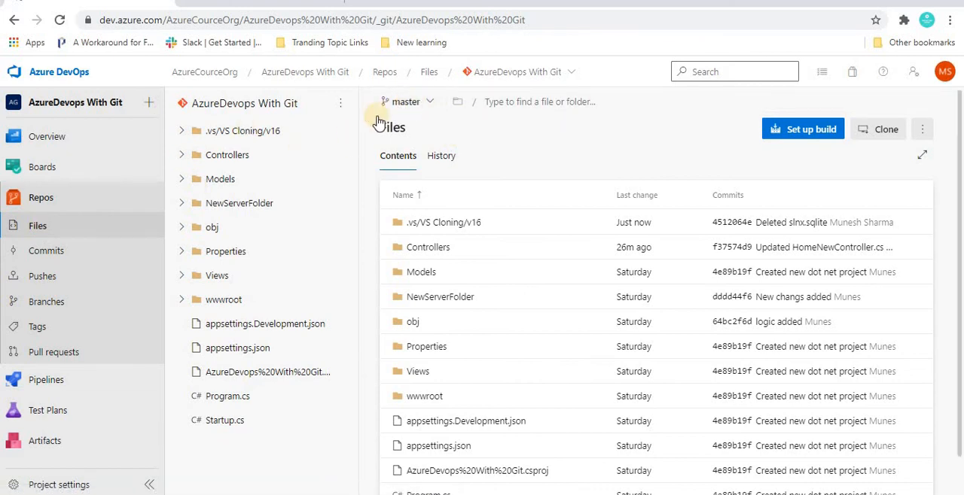
{"action": "left_click", "coordinate": [189, 157]}
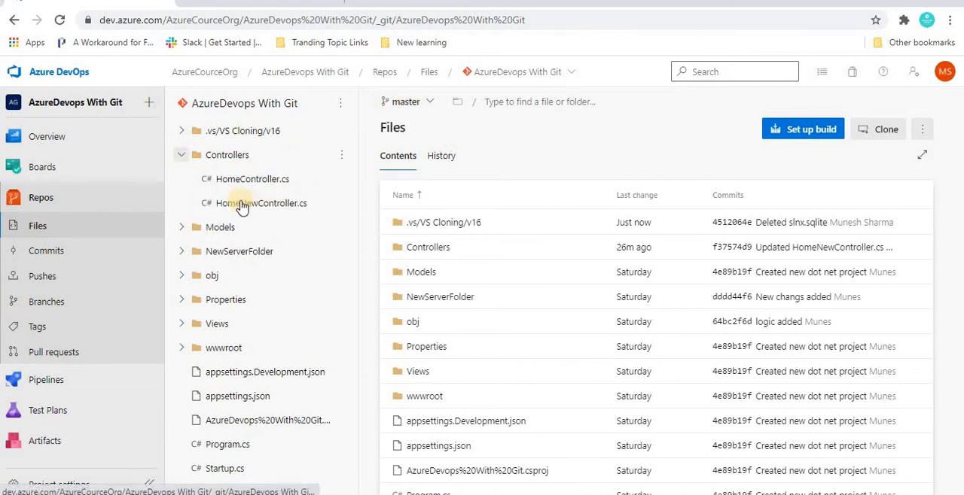
{"action": "left_click", "coordinate": [241, 204]}
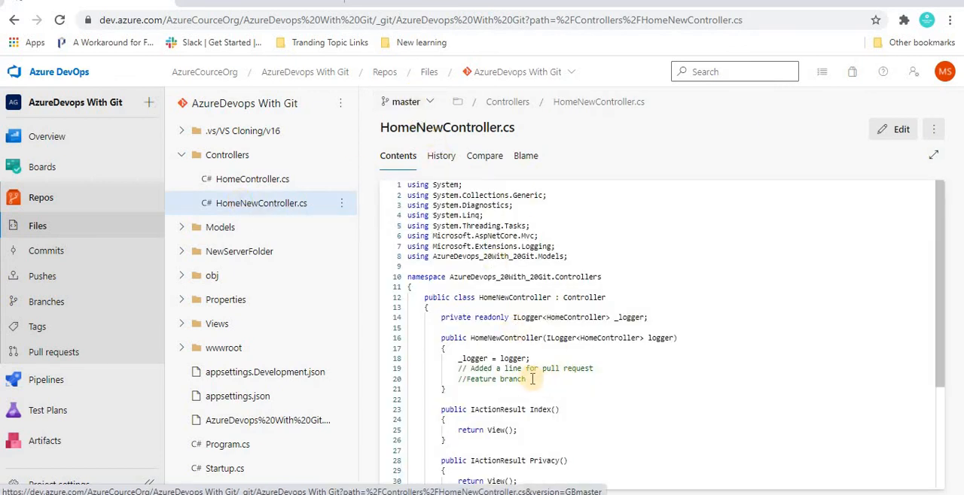
{"action": "left_click_drag", "start_coordinate": [527, 380], "coordinate": [450, 369]}
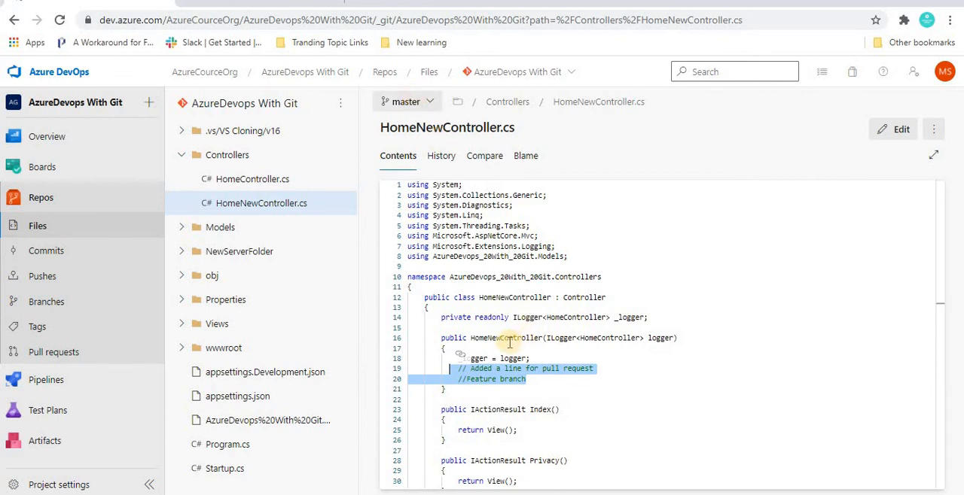
{"action": "left_click", "coordinate": [533, 377]}
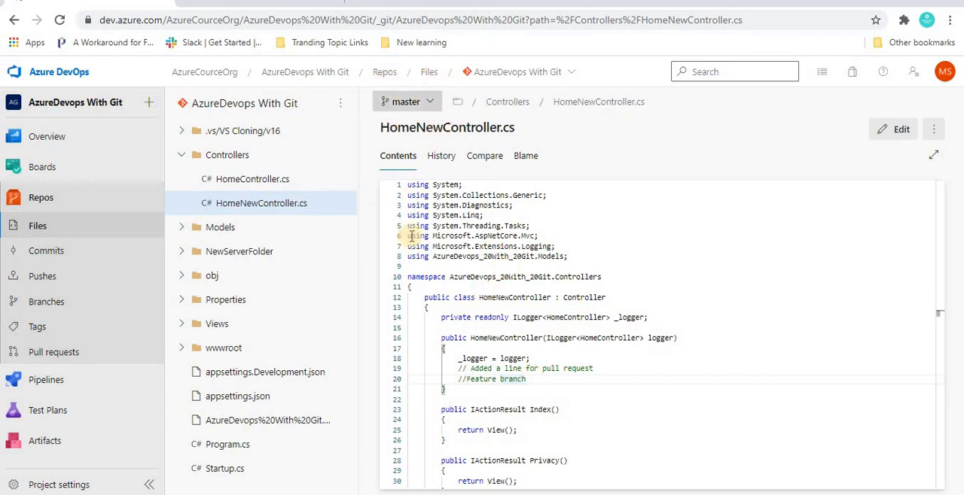
{"action": "left_click", "coordinate": [405, 101]}
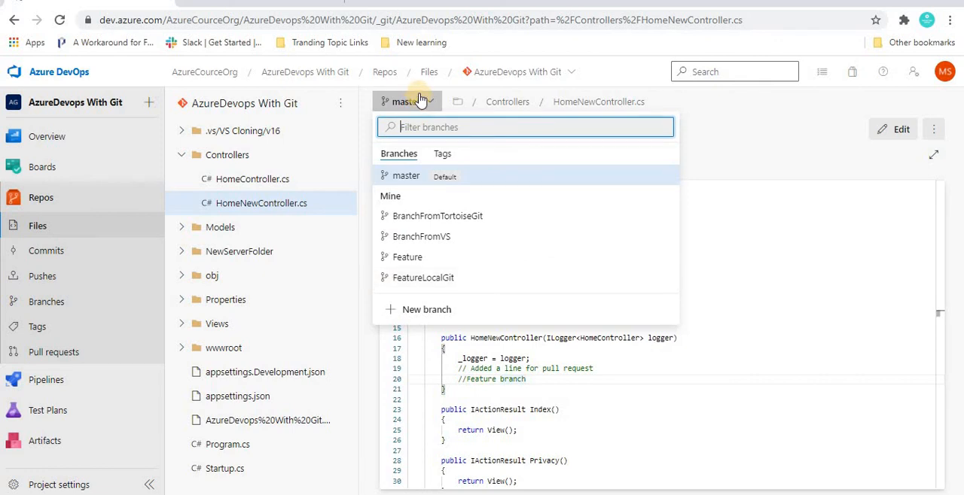
{"action": "left_click", "coordinate": [535, 368]}
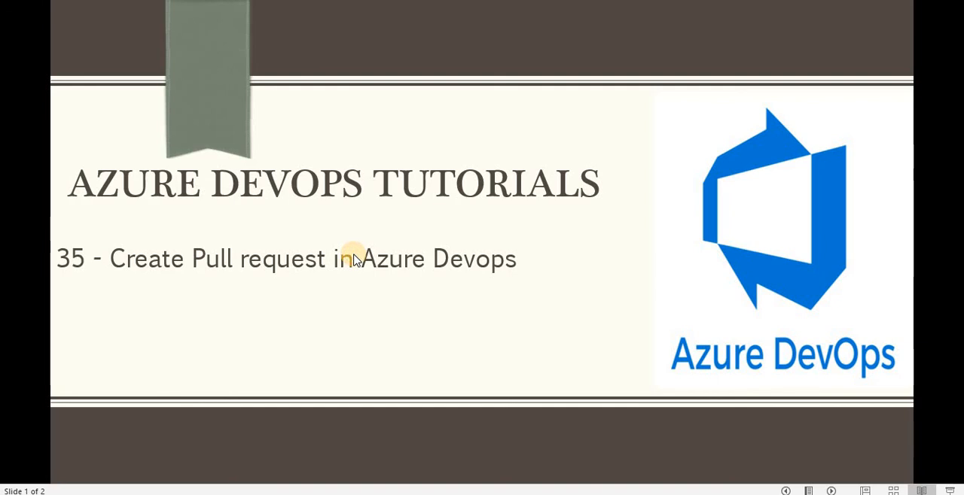
{"action": "left_click", "coordinate": [354, 259]}
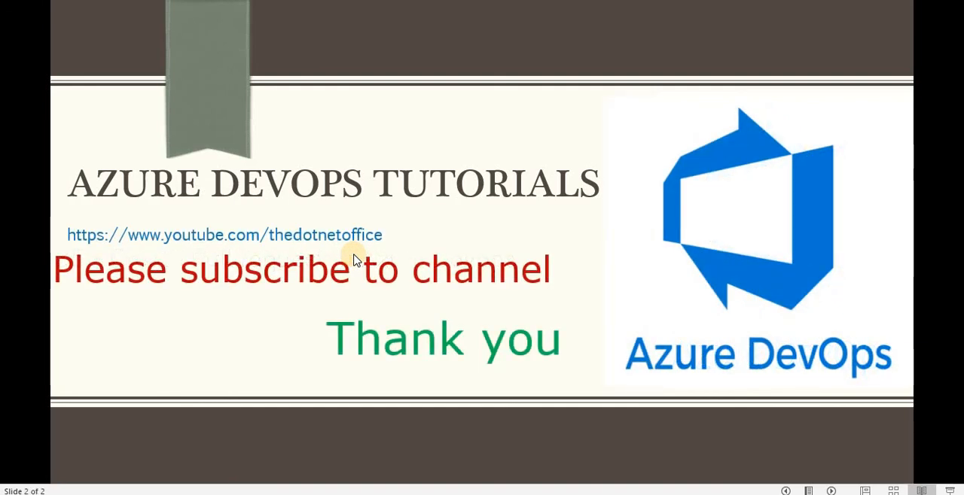